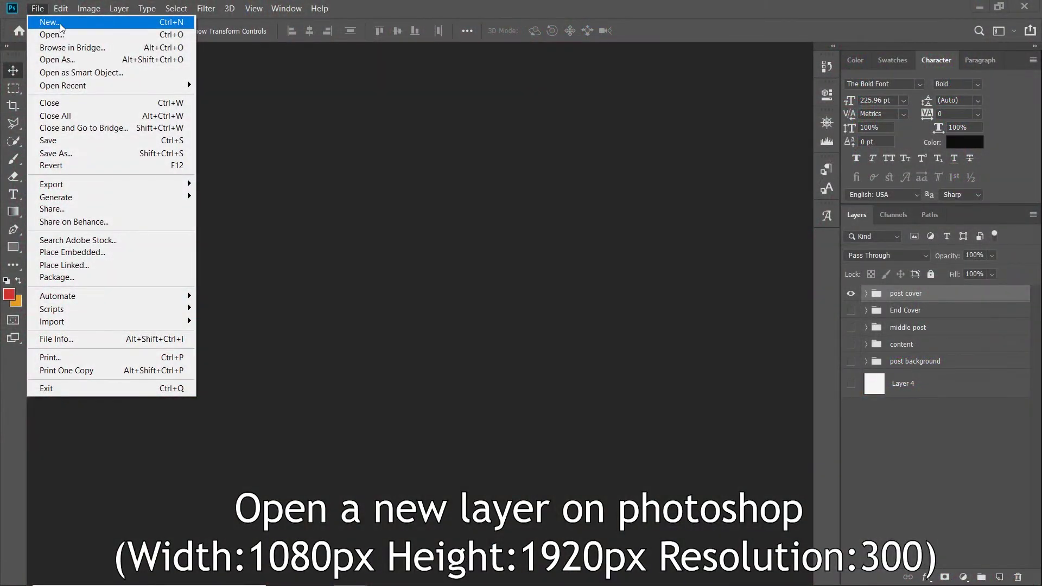
# - Start a new document sized 1080 × 1920 pixels at 300 ppi
pyautogui.click(55, 22)
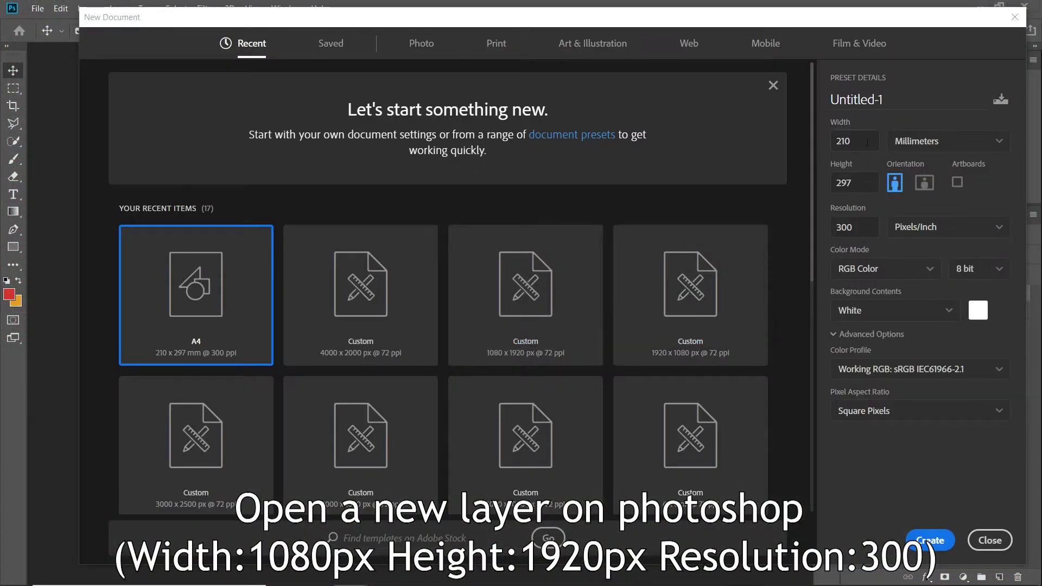
pyautogui.click(911, 149)
pyautogui.click(907, 161)
pyautogui.doubleClick(865, 141)
pyautogui.press('BackSpace')
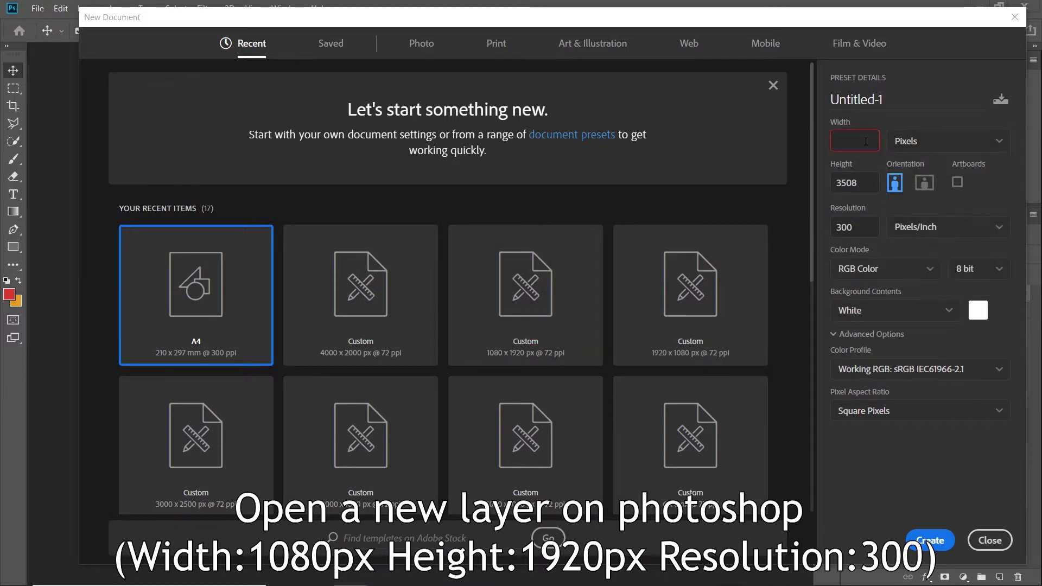
pyautogui.write('1080')
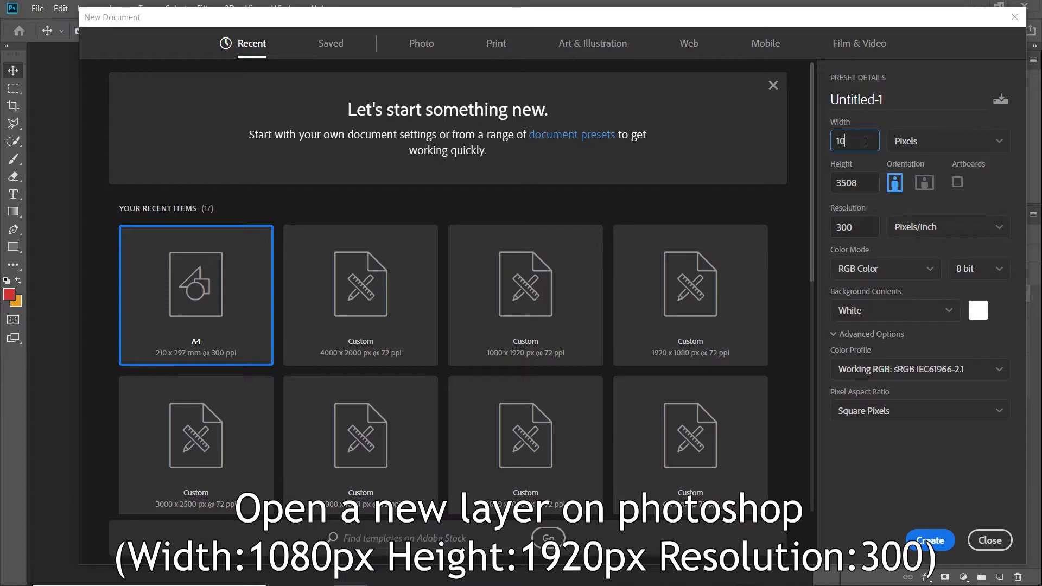
pyautogui.doubleClick(864, 185)
pyautogui.press('BackSpace')
pyautogui.write('1920')
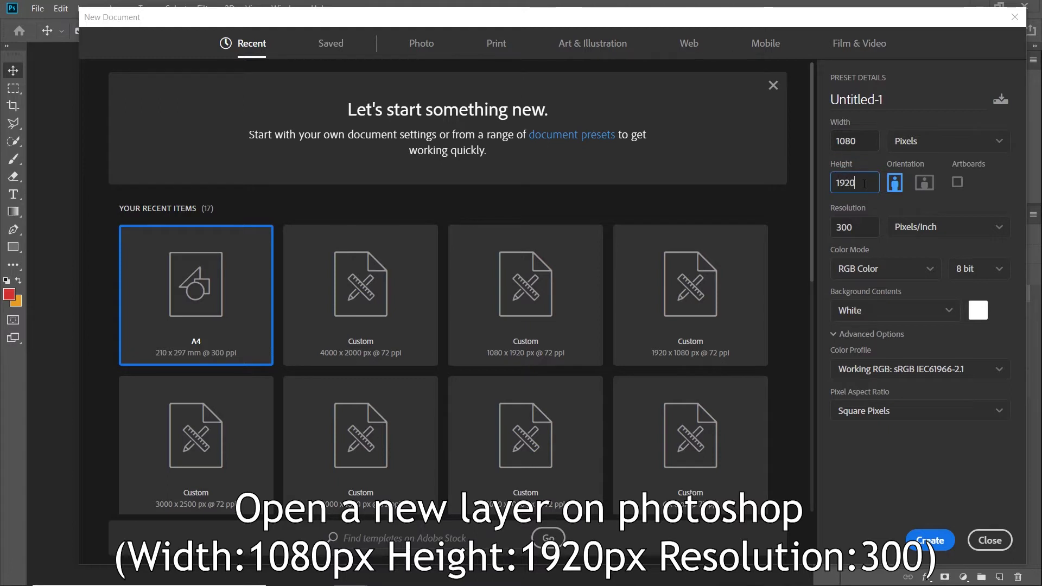
pyautogui.click(930, 534)
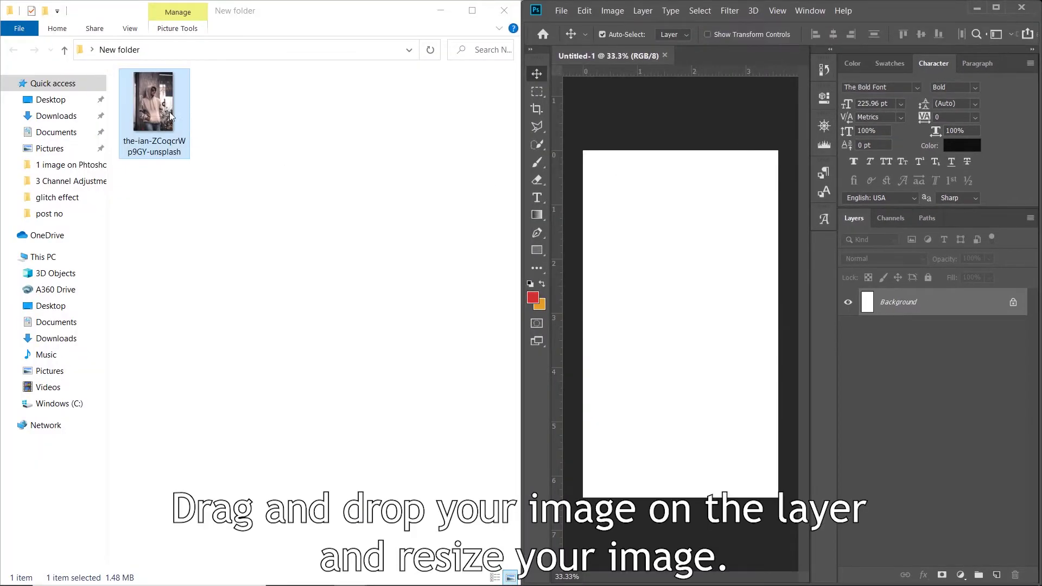
# - Drop the hoodie photo onto the canvas and scale it to cover the full frame
pyautogui.moveTo(170, 115); pyautogui.dragTo(627, 260)
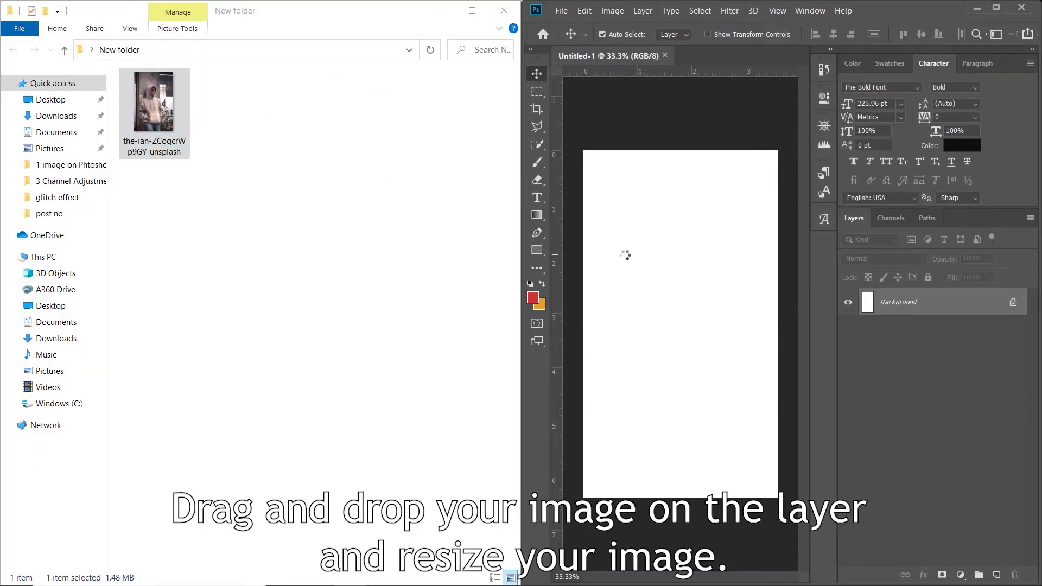
pyautogui.click(996, 8)
pyautogui.moveTo(518, 175); pyautogui.dragTo(566, 104)
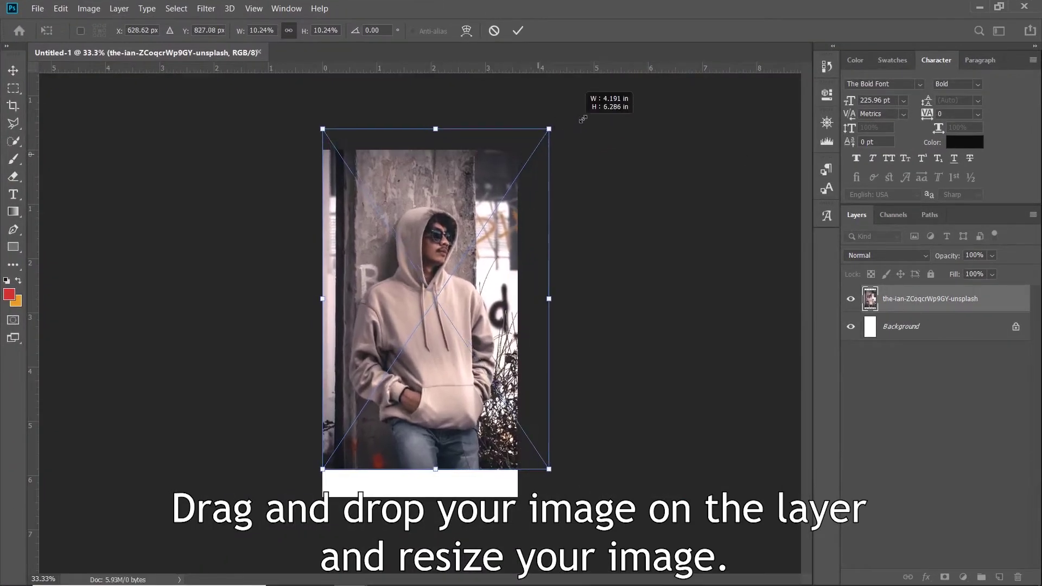
pyautogui.moveTo(476, 227); pyautogui.dragTo(454, 257)
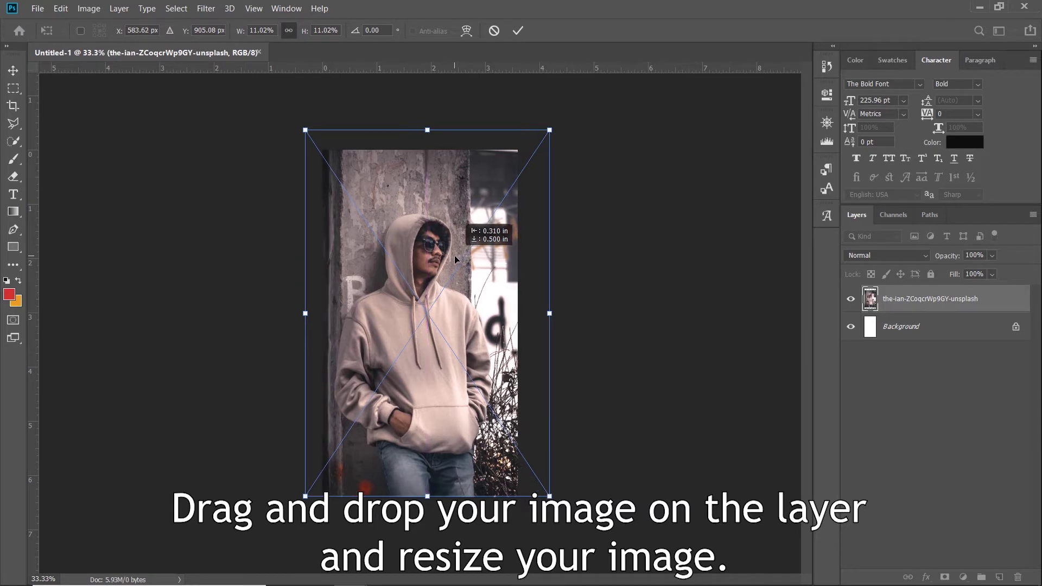
pyautogui.press('Return')
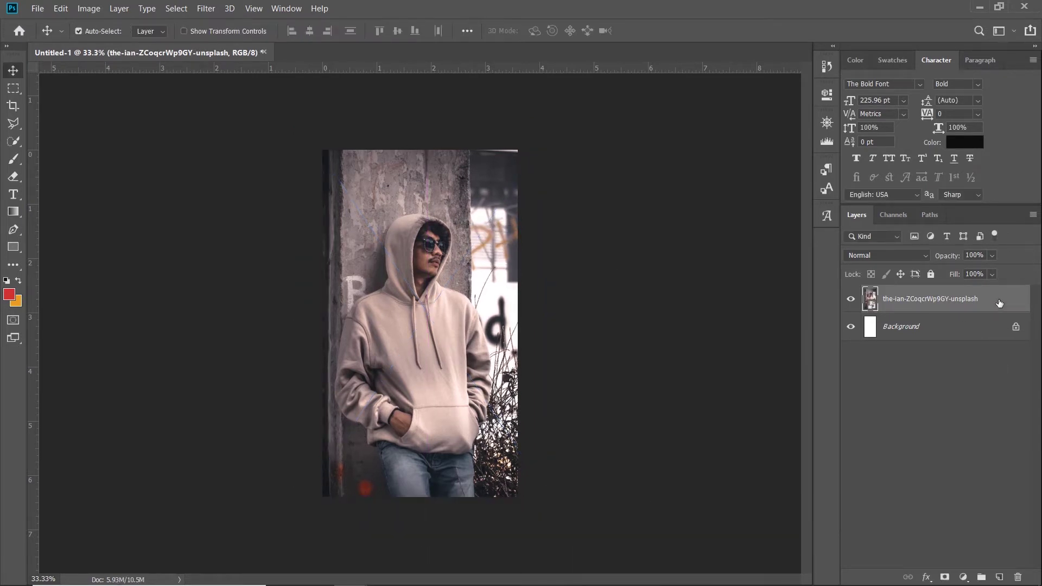
# - Rename the photo layer to Image 1 and duplicate it twice
pyautogui.doubleClick(960, 299)
pyautogui.press('BackSpace')
pyautogui.write('Image 1')
pyautogui.press('Return')
pyautogui.hotkey('ctrl', 'j')
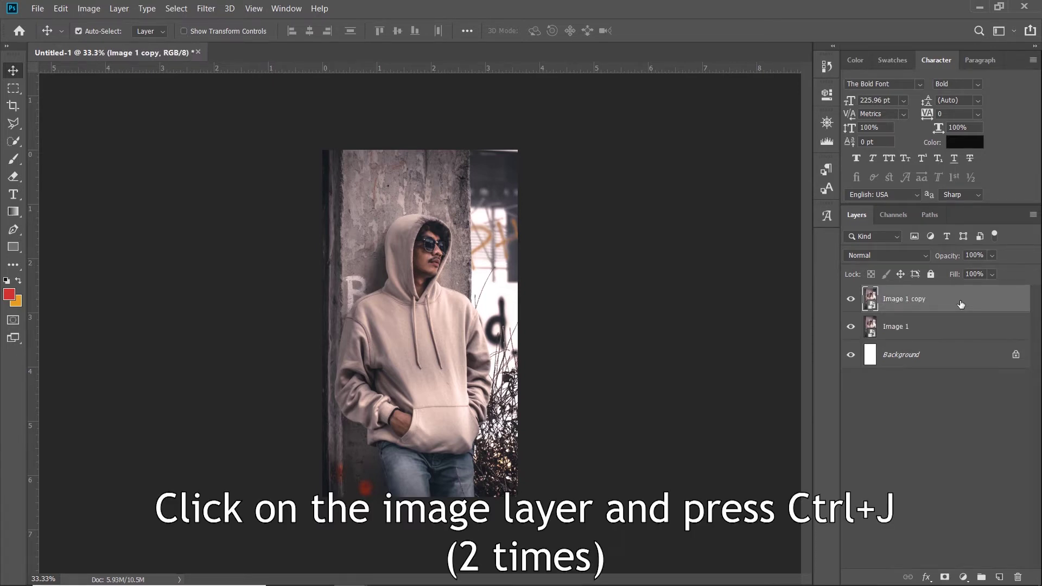
pyautogui.hotkey('ctrl', 'j')
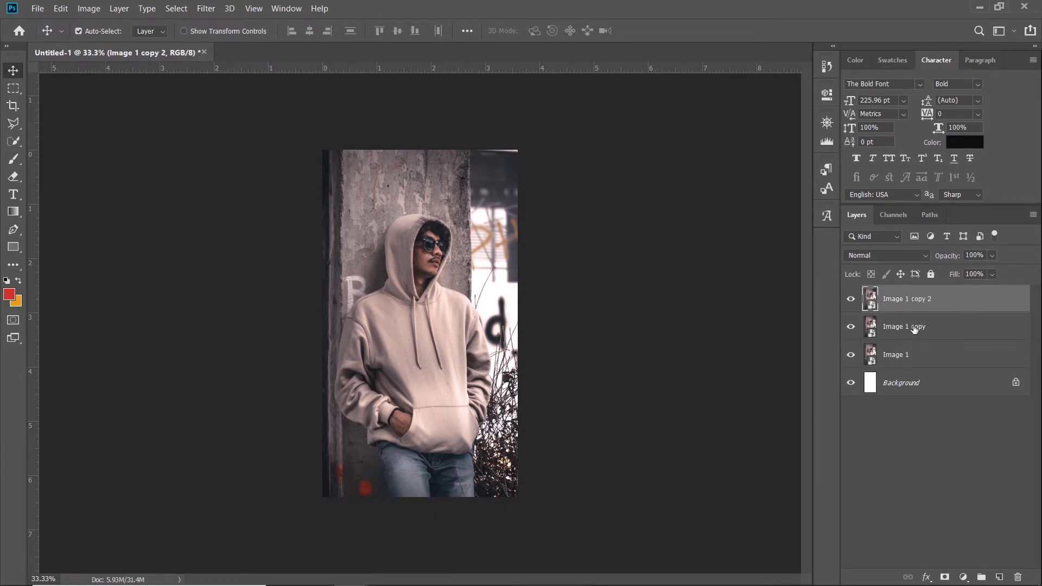
# - Rename the two copies to Image 2 and Image 3
pyautogui.click(915, 329)
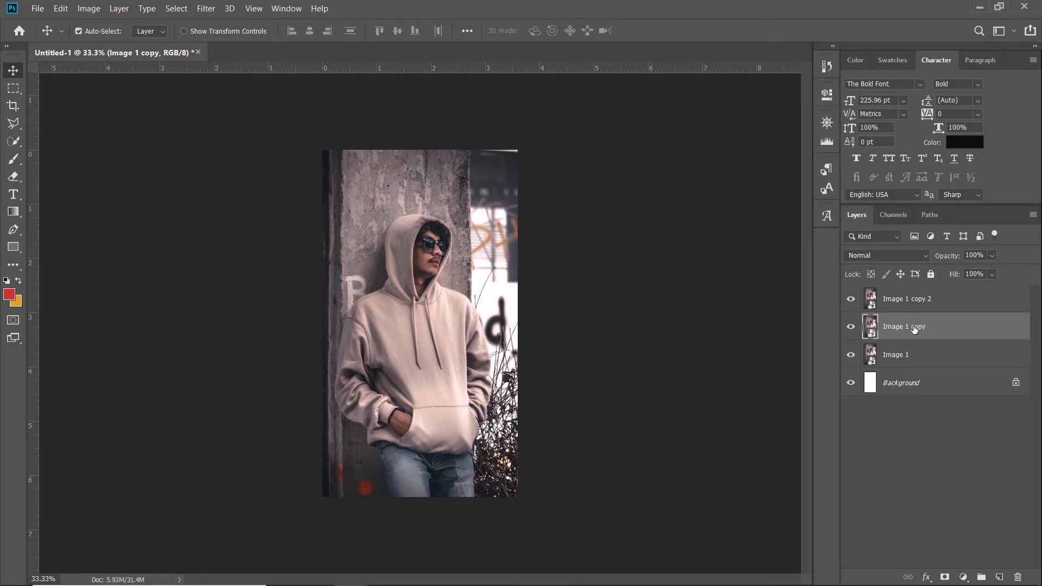
pyautogui.doubleClick(917, 327)
pyautogui.press('Return')
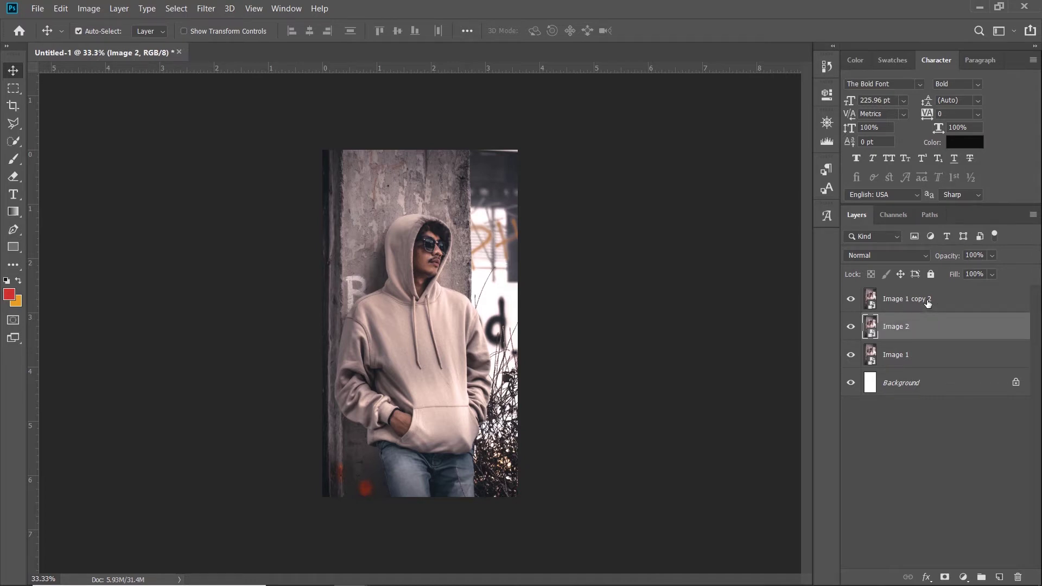
pyautogui.click(928, 303)
pyautogui.doubleClick(922, 300)
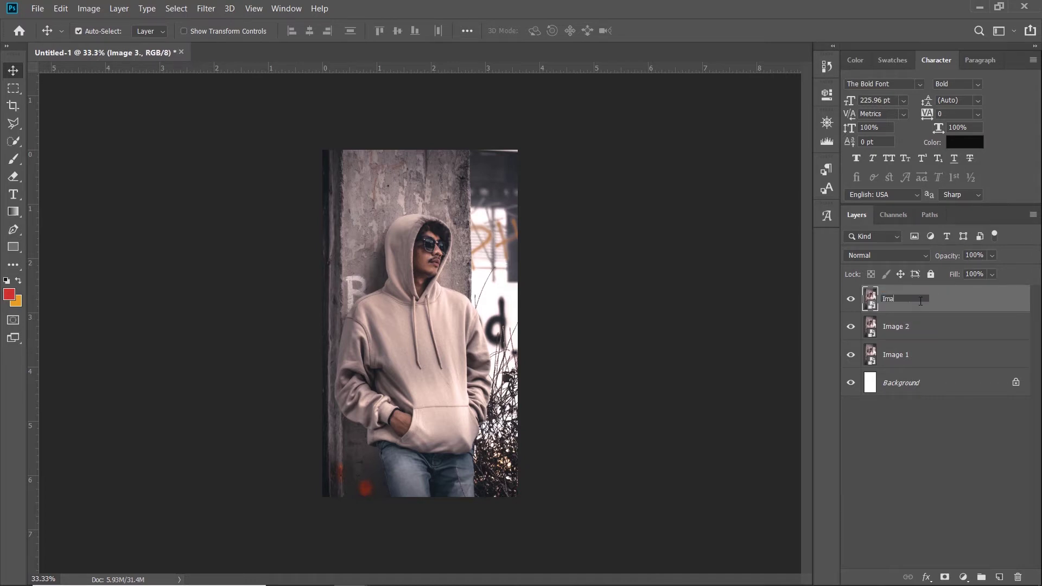
pyautogui.write('3')
pyautogui.press('Return')
pyautogui.click(918, 467)
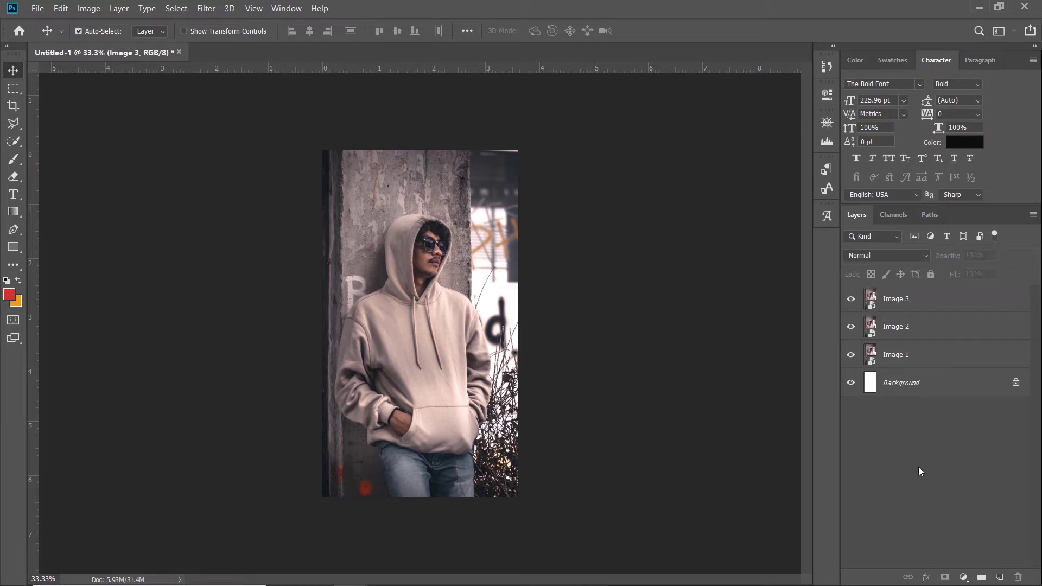
pyautogui.click(960, 360)
# - Restrict Image 1 to the red channel and Image 2 to the green and blue channels
pyautogui.doubleClick(962, 363)
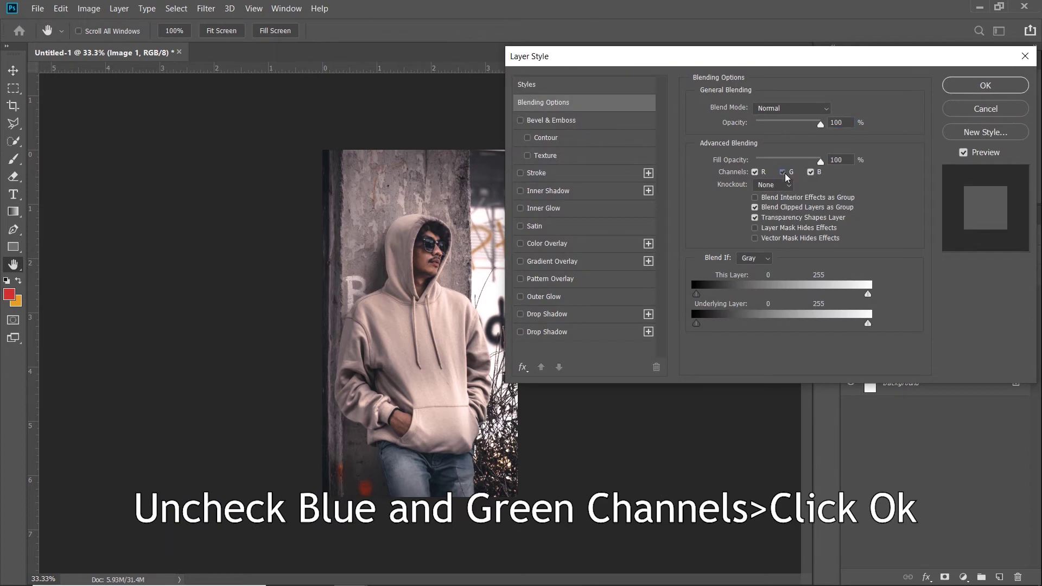
pyautogui.click(783, 172)
pyautogui.click(810, 172)
pyautogui.click(985, 85)
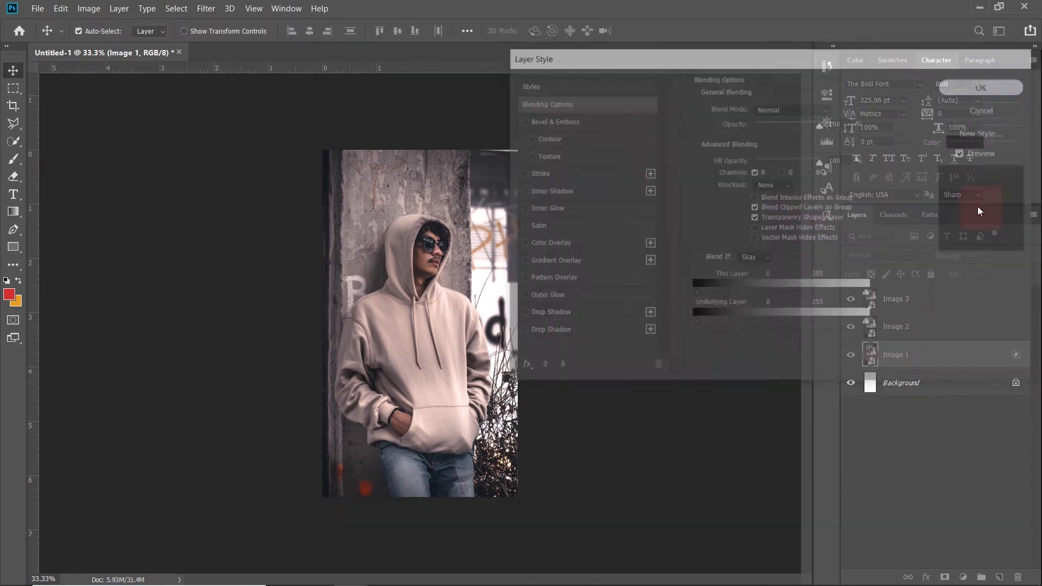
pyautogui.click(966, 328)
pyautogui.doubleClick(969, 324)
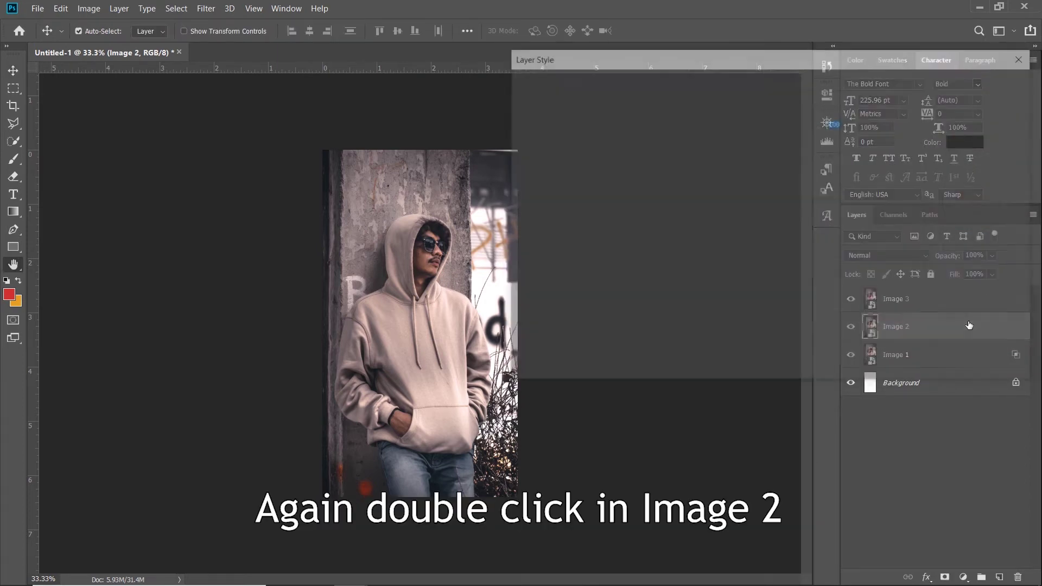
pyautogui.click(755, 172)
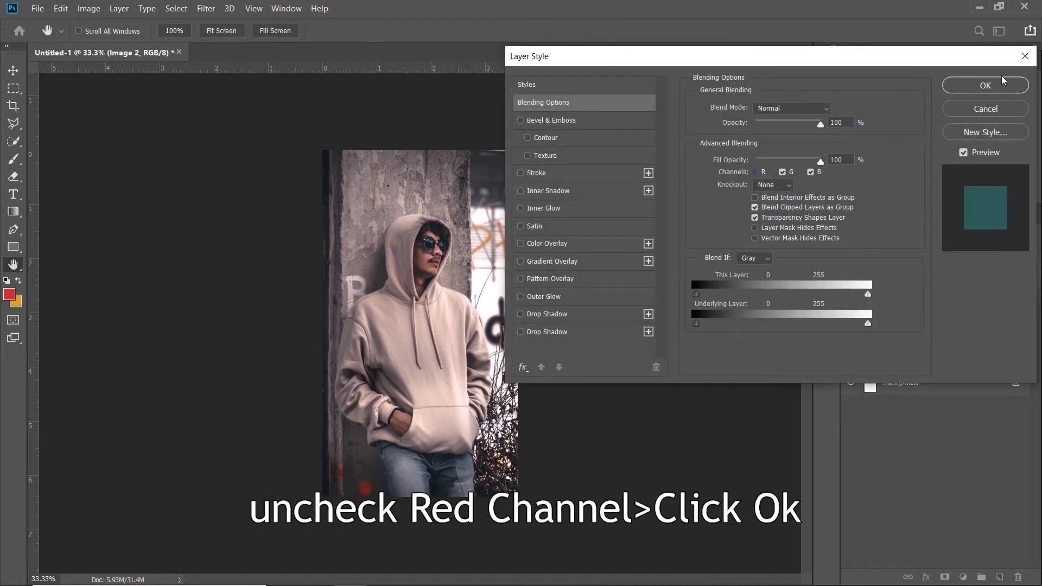
pyautogui.click(985, 85)
# - Set Image 3's blend mode to Hue
pyautogui.click(950, 298)
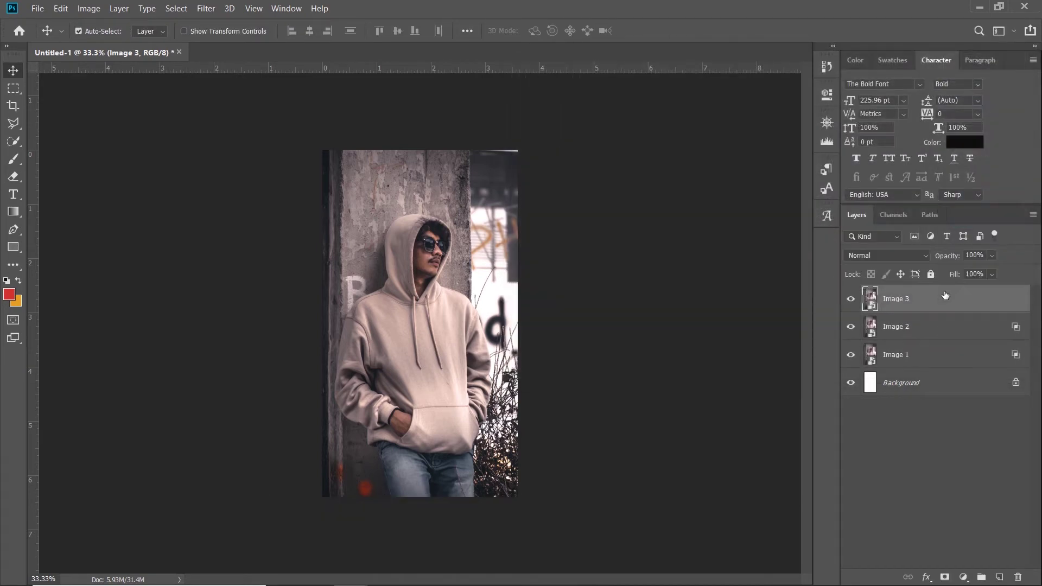
pyautogui.click(890, 255)
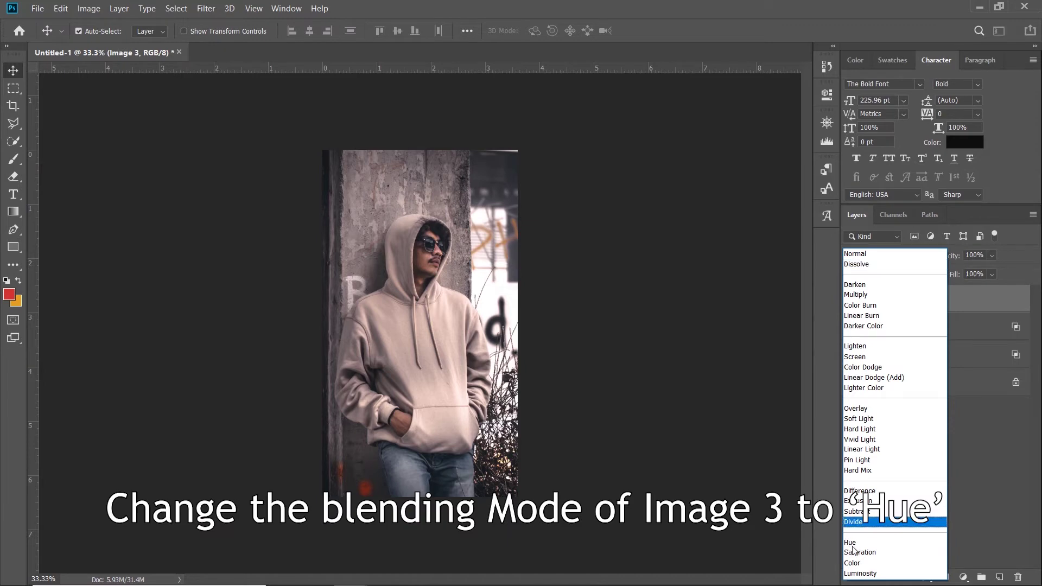
pyautogui.click(855, 543)
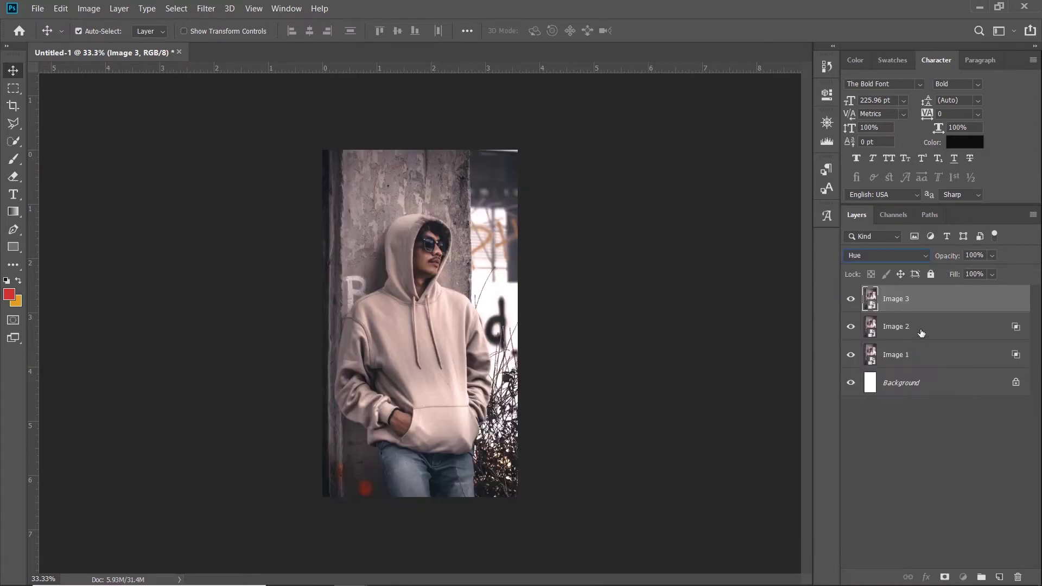
pyautogui.click(921, 332)
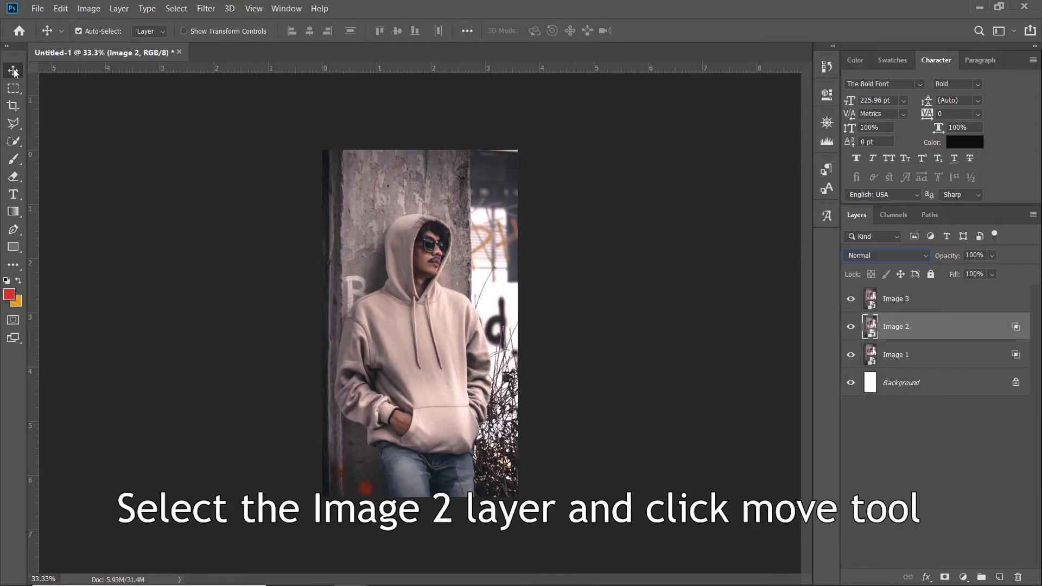
# - Nudge Image 2 left twice to produce red and cyan split-channel fringes
pyautogui.press('Left')
pyautogui.press('Left')
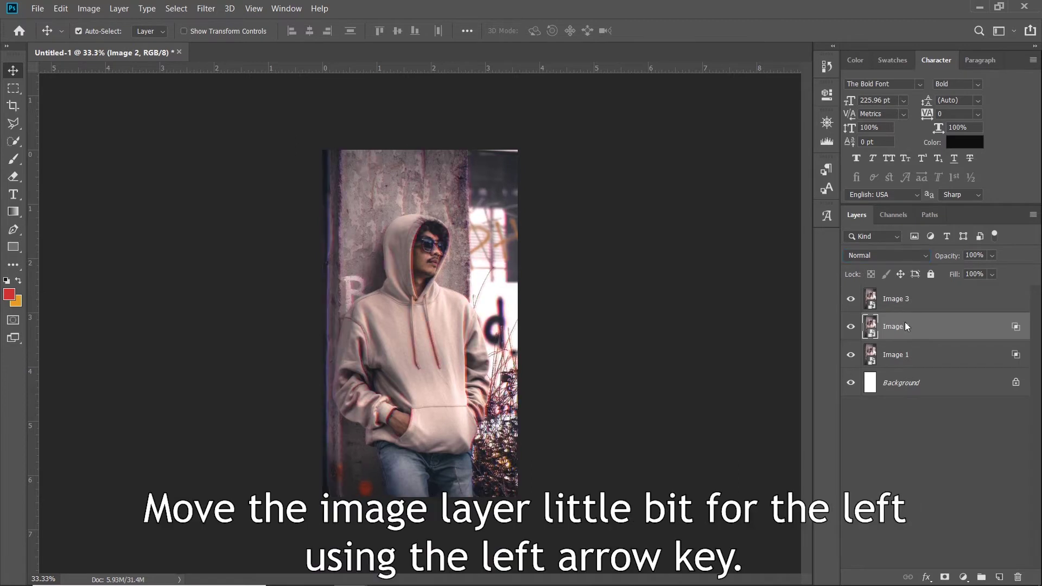
pyautogui.press('Left')
pyautogui.press('Left')
pyautogui.press('Left')
pyautogui.press('Left')
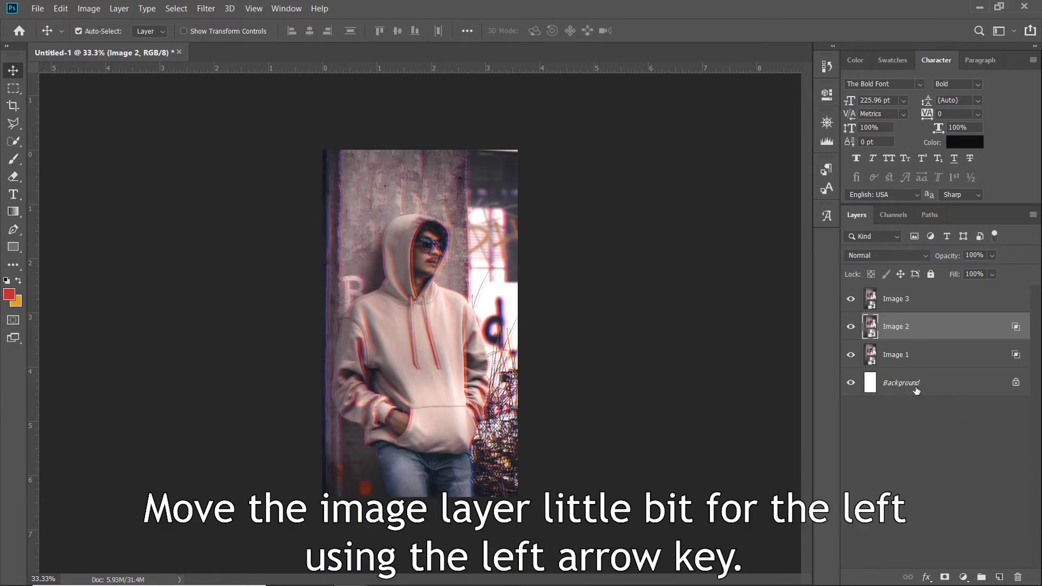
# - Shift a thin strip of Image 2 across the face slightly left
pyautogui.press('m')
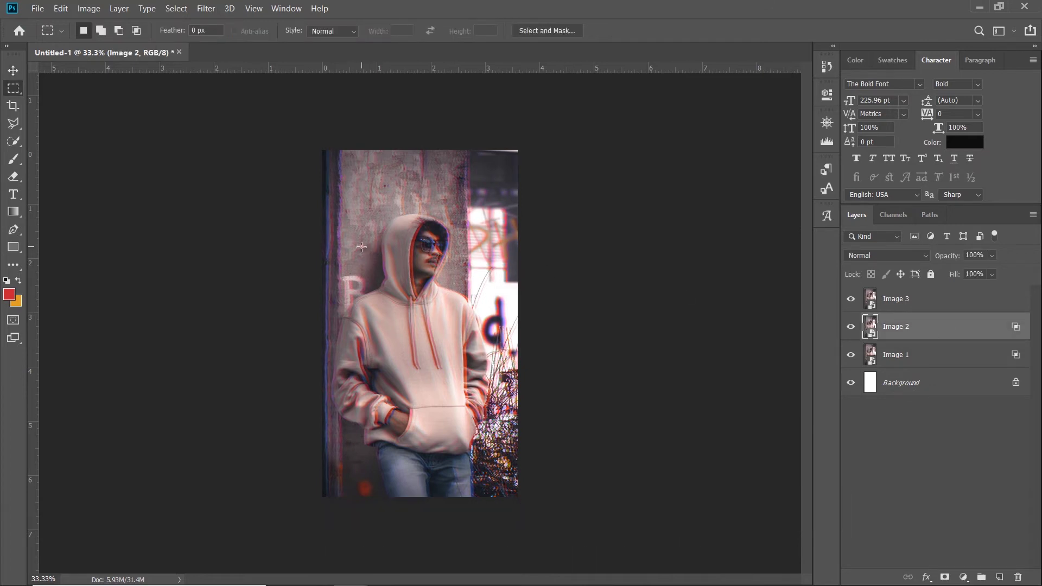
pyautogui.moveTo(362, 248); pyautogui.dragTo(445, 261)
pyautogui.click(13, 70)
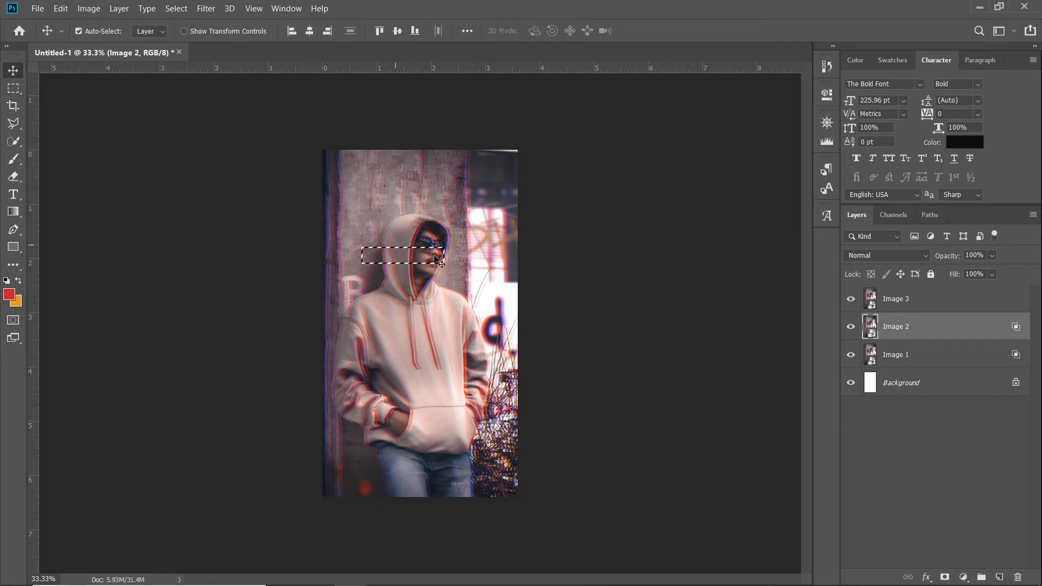
pyautogui.press('Left')
pyautogui.press('Left')
pyautogui.press('Left')
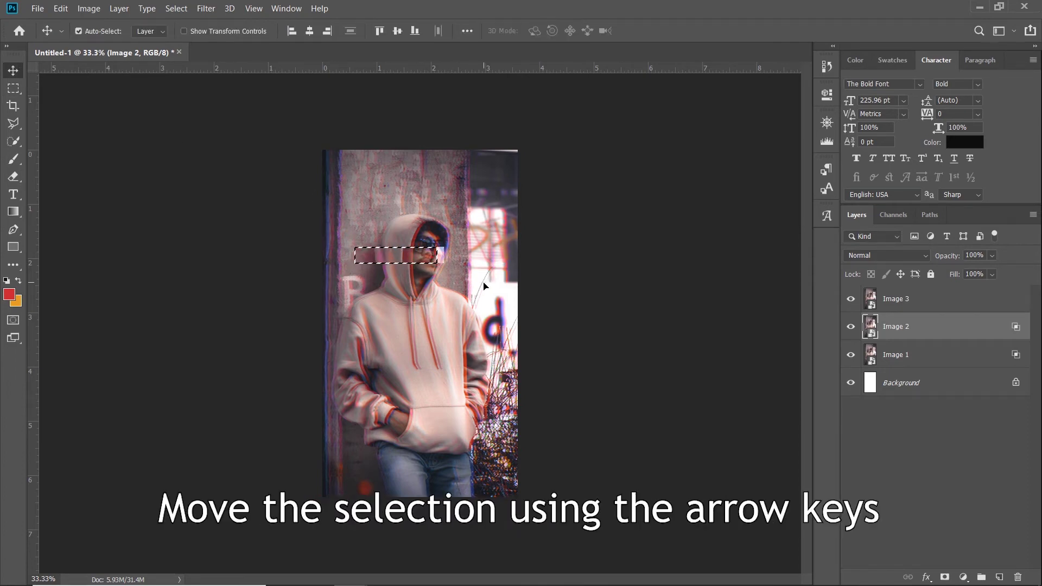
pyautogui.press('Left')
pyautogui.press('Left')
pyautogui.press('Left')
pyautogui.press('Right')
pyautogui.press('Right')
pyautogui.press('Right')
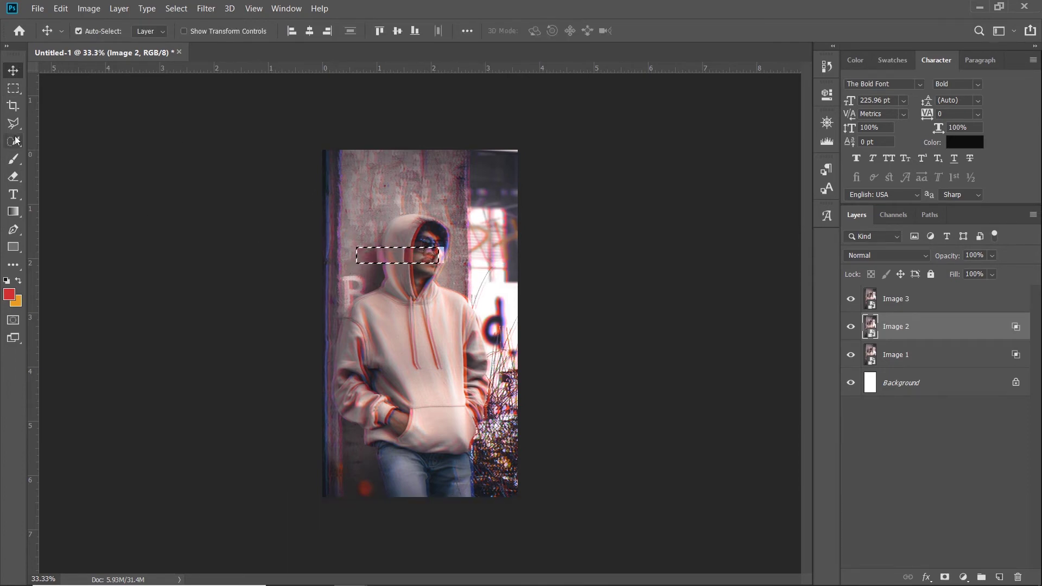
pyautogui.click(13, 88)
pyautogui.click(375, 266)
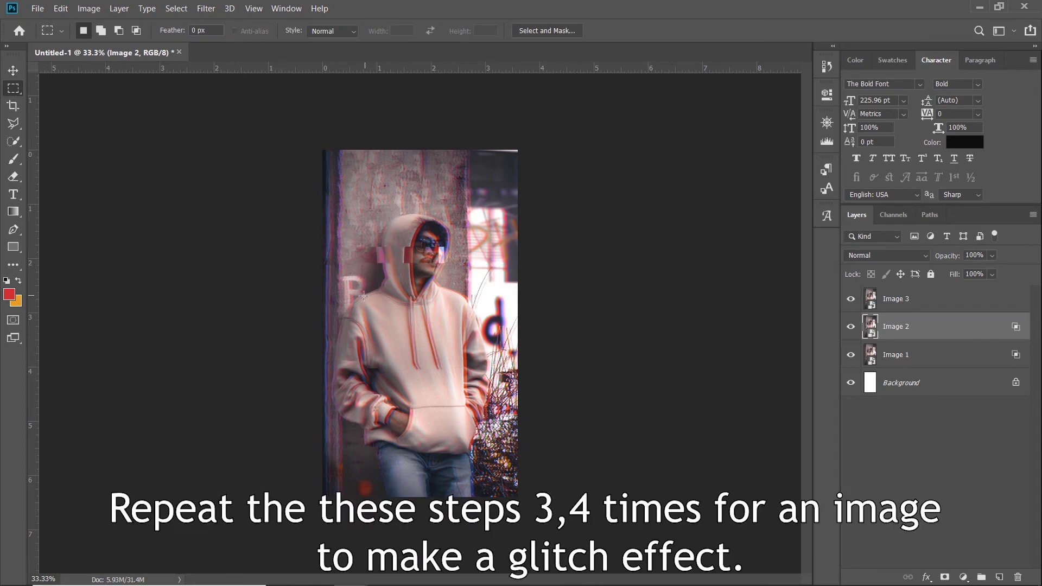
# - Offset a hoodie chest strip to the left and a mid-hoodie strip to the right
pyautogui.moveTo(356, 304); pyautogui.dragTo(479, 324)
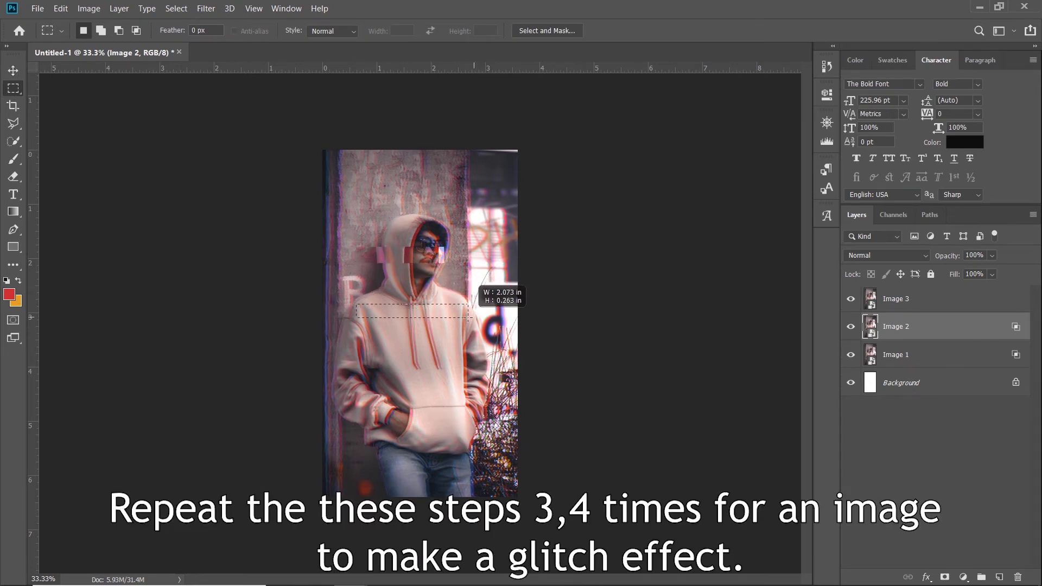
pyautogui.click(13, 70)
pyautogui.press('Left')
pyautogui.press('Left')
pyautogui.press('Left')
pyautogui.press('Left')
pyautogui.press('Left')
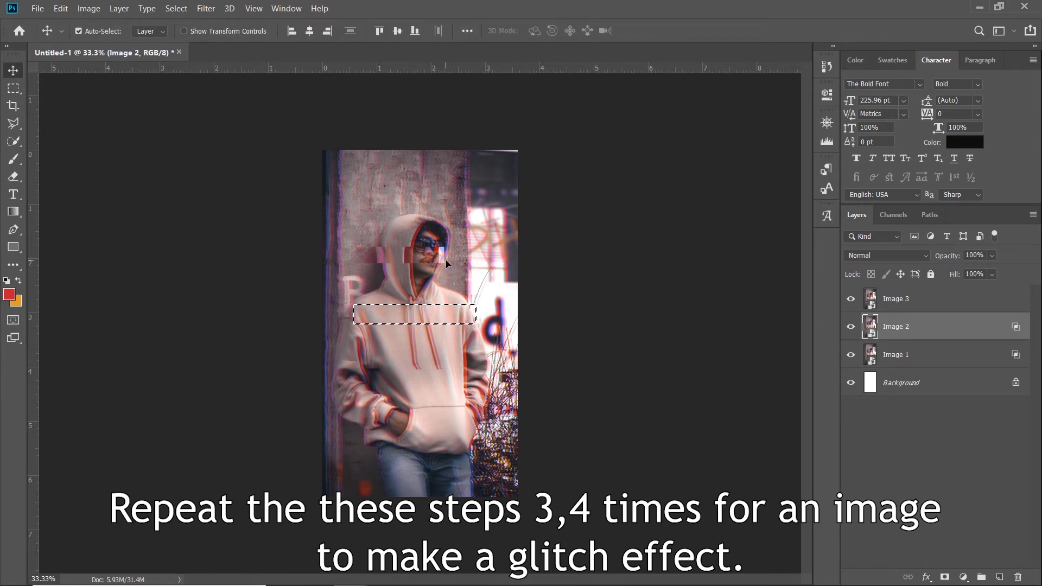
pyautogui.click(13, 88)
pyautogui.moveTo(400, 357); pyautogui.dragTo(511, 384)
pyautogui.press('v')
pyautogui.press('Right')
pyautogui.press('Right')
pyautogui.press('Right')
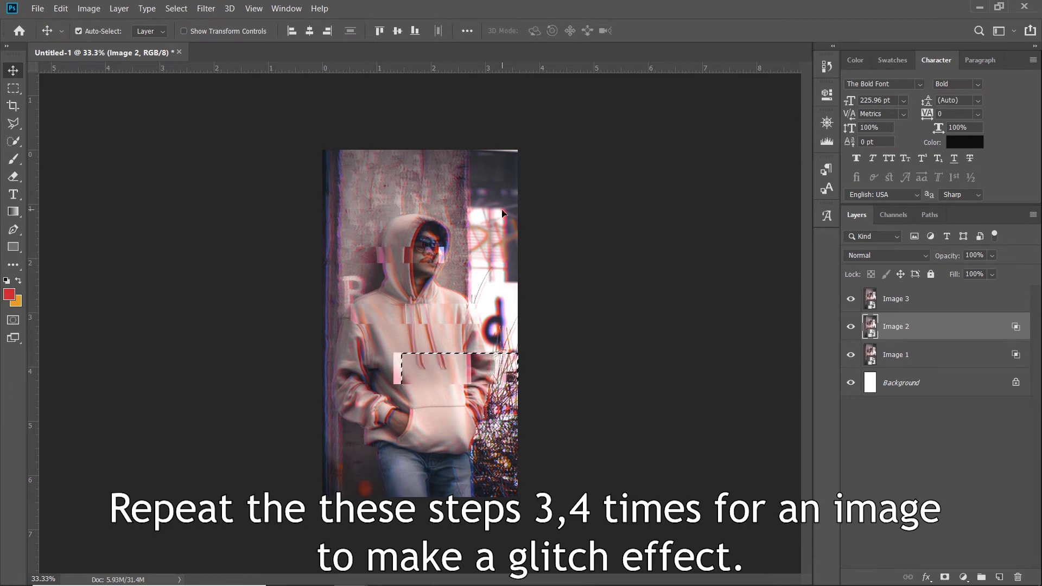
pyautogui.press('m')
# - Shift strips over the hoodie pocket and beside the right pocket left, about 17 px
pyautogui.click(459, 275)
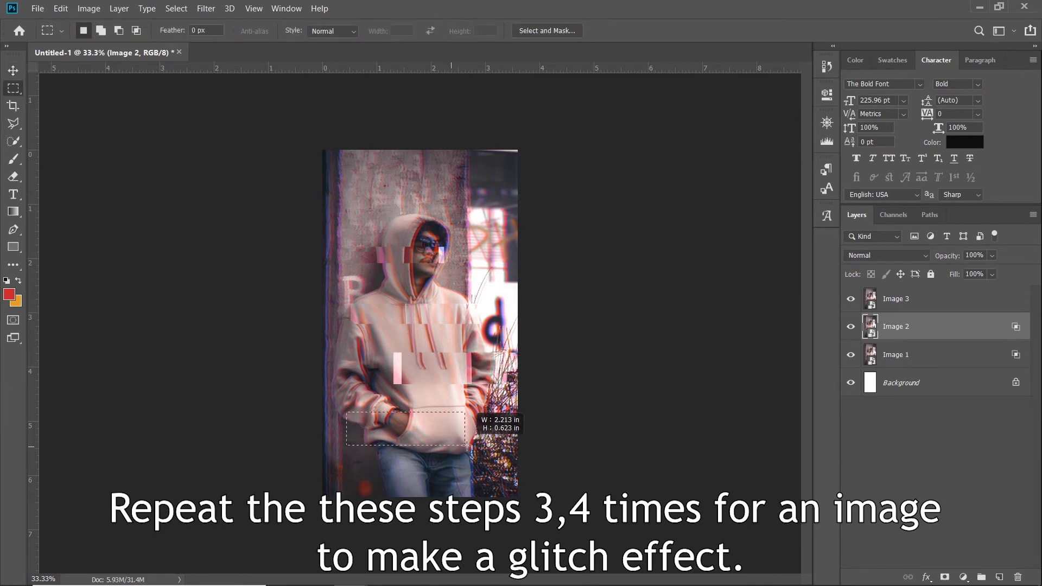
pyautogui.moveTo(345, 411); pyautogui.dragTo(491, 449)
pyautogui.press('v')
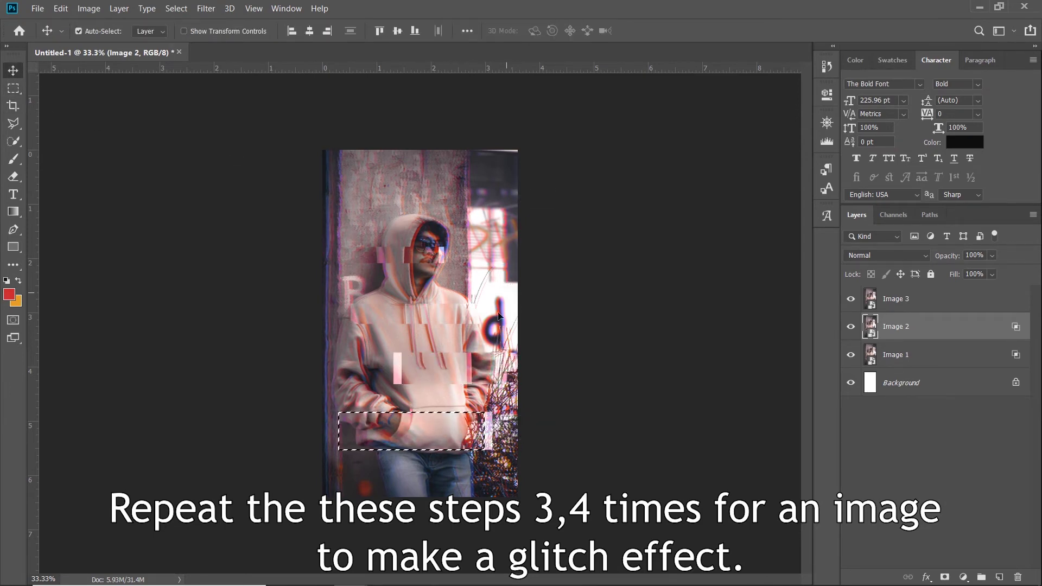
pyautogui.press('Left')
pyautogui.press('Left')
pyautogui.press('Left')
pyautogui.press('m')
pyautogui.moveTo(425, 382); pyautogui.dragTo(494, 418)
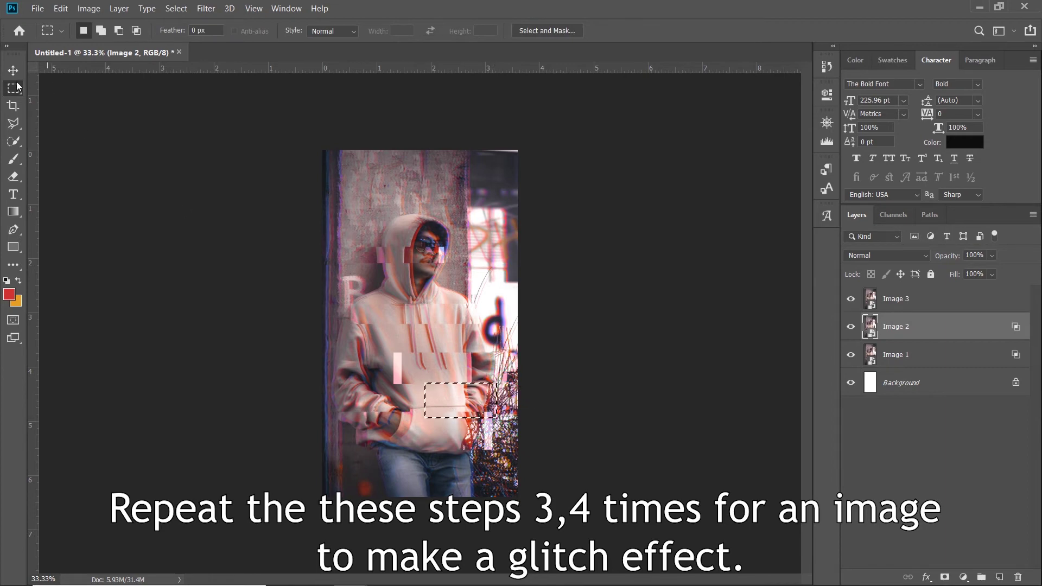
pyautogui.press('v')
pyautogui.press('Left')
pyautogui.press('Left')
pyautogui.press('Left')
pyautogui.press('Left')
pyautogui.press('Left')
pyautogui.press('Left')
pyautogui.press('m')
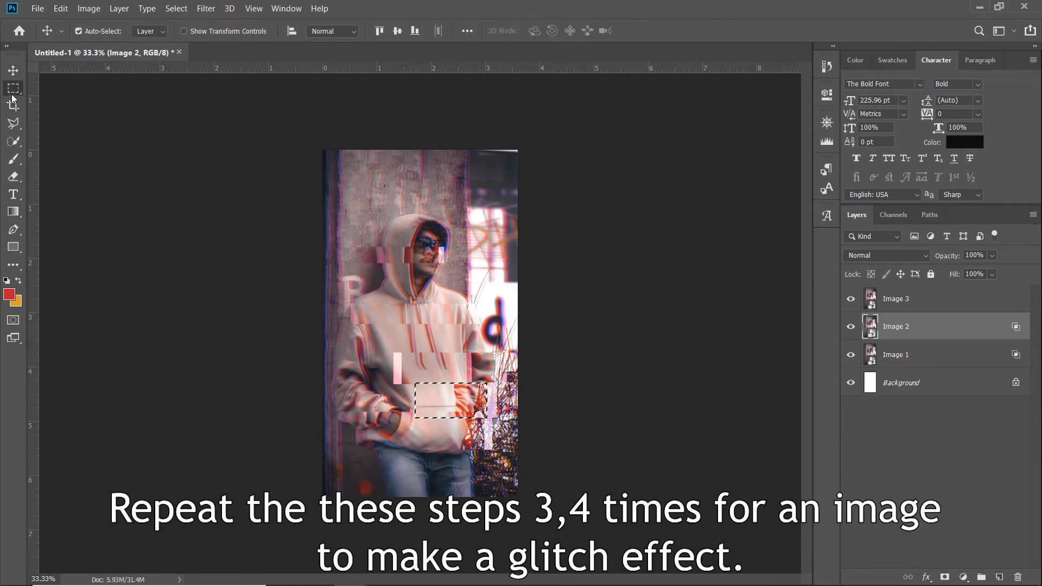
pyautogui.hotkey('ctrl', 'd')
# - Offset three Image 1 strips: top wall left, upper right 12 px right, hoodie 16 px left
pyautogui.click(895, 354)
pyautogui.moveTo(374, 175); pyautogui.dragTo(480, 194)
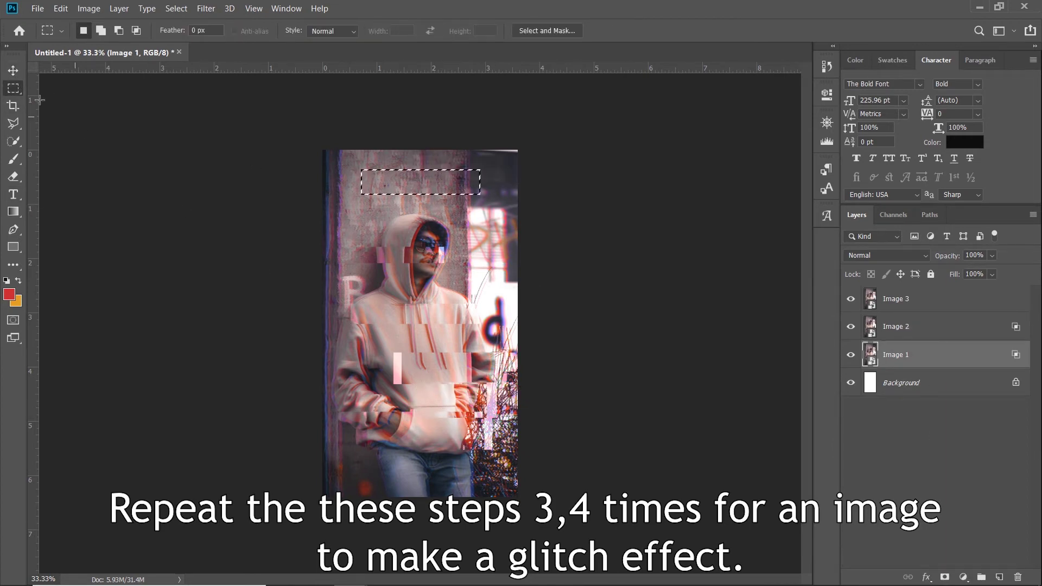
pyautogui.press('v')
pyautogui.press('Left')
pyautogui.press('Left')
pyautogui.press('Left')
pyautogui.press('Left')
pyautogui.press('Left')
pyautogui.press('Left')
pyautogui.press('m')
pyautogui.hotkey('ctrl', 'd')
pyautogui.moveTo(431, 184); pyautogui.dragTo(518, 207)
pyautogui.press('v')
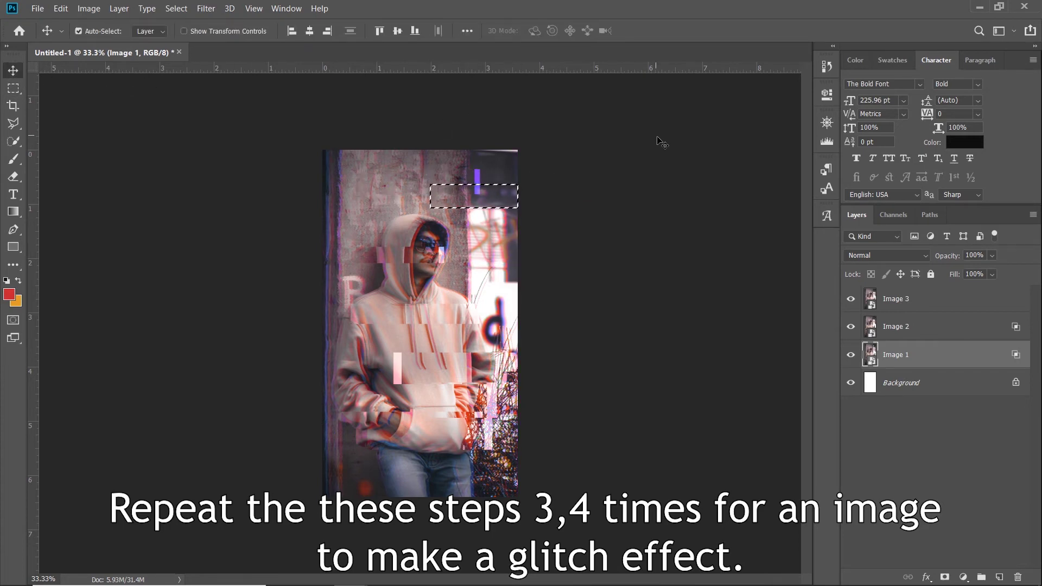
pyautogui.hotkey('shift', 'Right')
pyautogui.hotkey('shift', 'Right')
pyautogui.hotkey('shift', 'Right')
pyautogui.press('m')
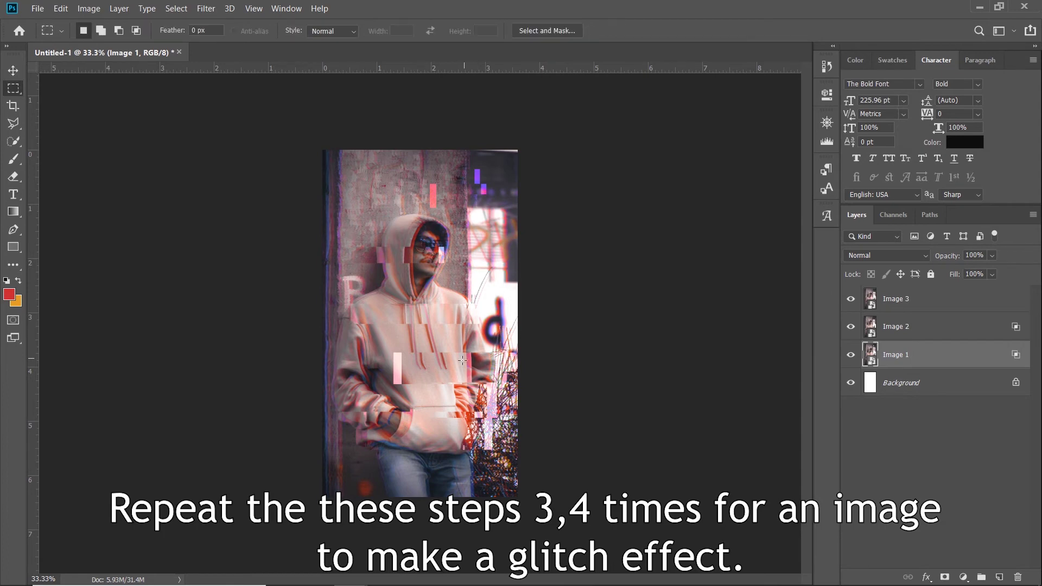
pyautogui.moveTo(431, 308); pyautogui.dragTo(519, 340)
pyautogui.press('v')
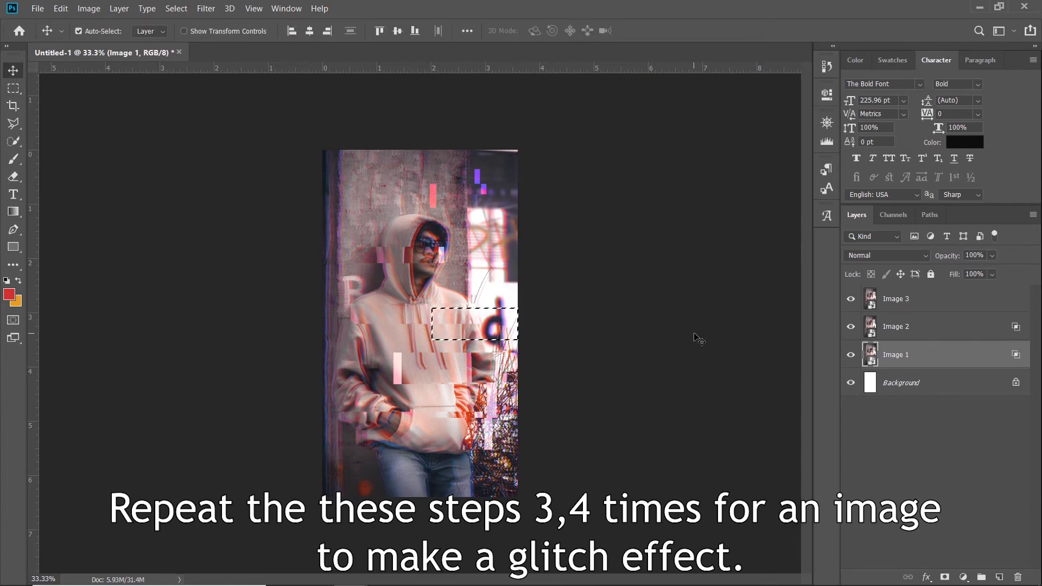
pyautogui.hotkey('shift', 'Left')
pyautogui.hotkey('shift', 'Left')
pyautogui.hotkey('shift', 'Left')
pyautogui.hotkey('shift', 'Left')
pyautogui.hotkey('shift', 'Left')
pyautogui.press('m')
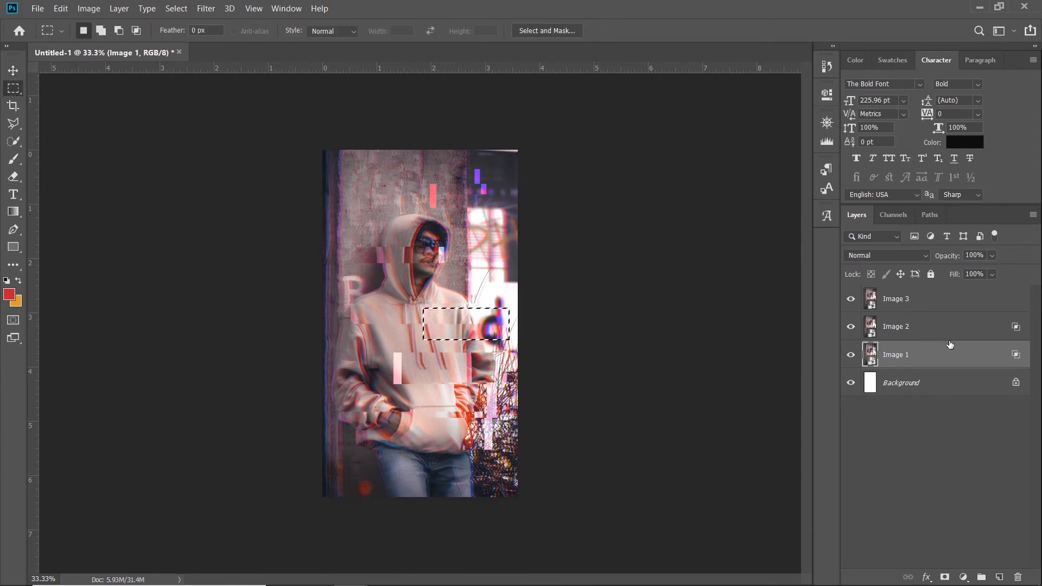
# - On Image 2, shift a mid-hoodie strip about 19 px left and offset a lower hoodie-and-jeans strip
pyautogui.click(895, 326)
pyautogui.moveTo(470, 344); pyautogui.dragTo(350, 367)
pyautogui.press('v')
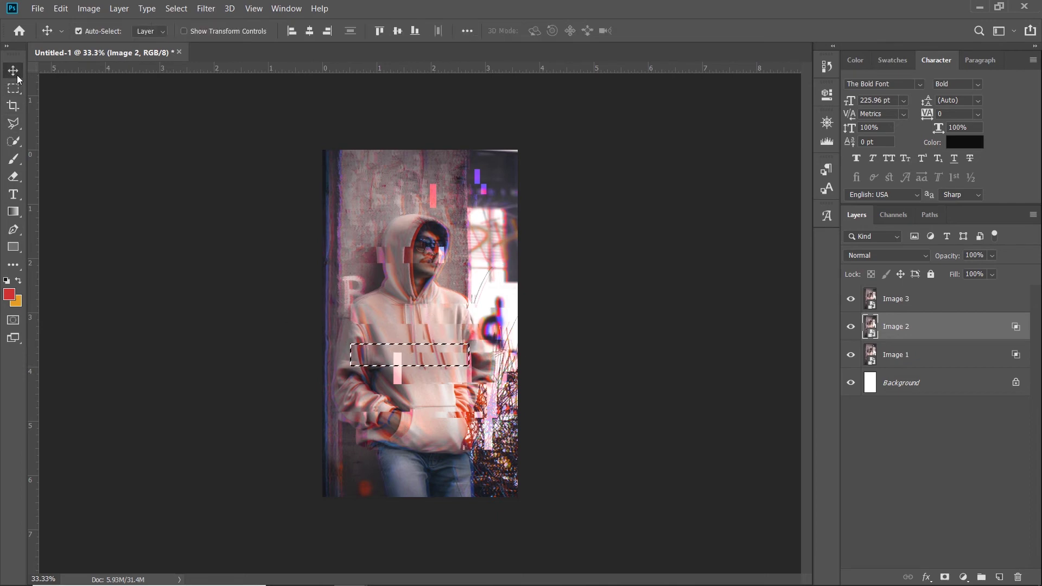
pyautogui.hotkey('shift', 'Left')
pyautogui.hotkey('shift', 'Left')
pyautogui.hotkey('shift', 'Left')
pyautogui.hotkey('shift', 'Left')
pyautogui.press('m')
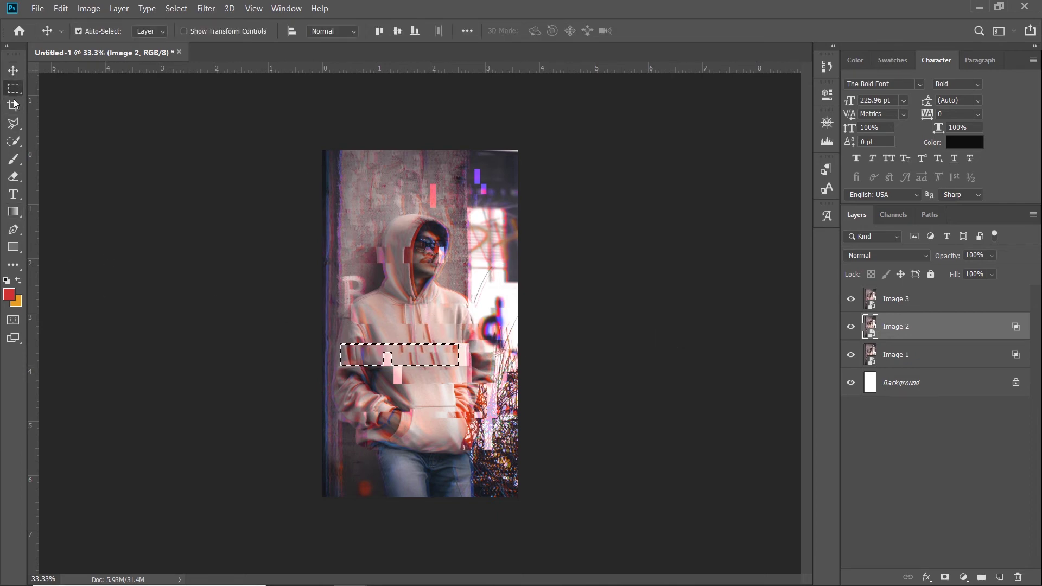
pyautogui.moveTo(349, 435); pyautogui.dragTo(483, 468)
pyautogui.click(13, 71)
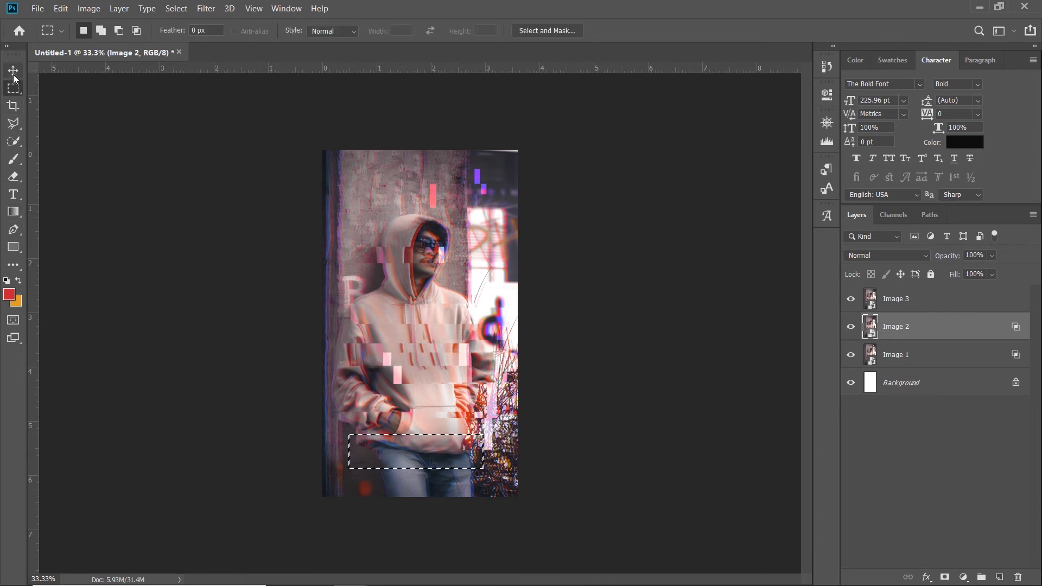
pyautogui.rightClick(492, 373)
pyautogui.press('Escape')
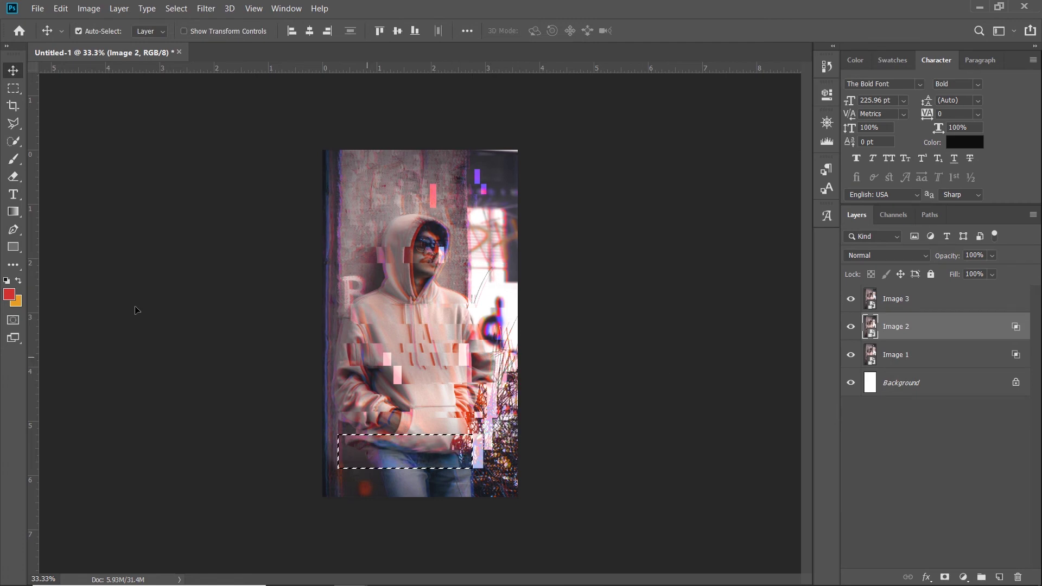
pyautogui.press('m')
pyautogui.hotkey('ctrl', 'd')
# - Place the scan-line image as a new layer above Image 3
pyautogui.hotkey('alt', ']')
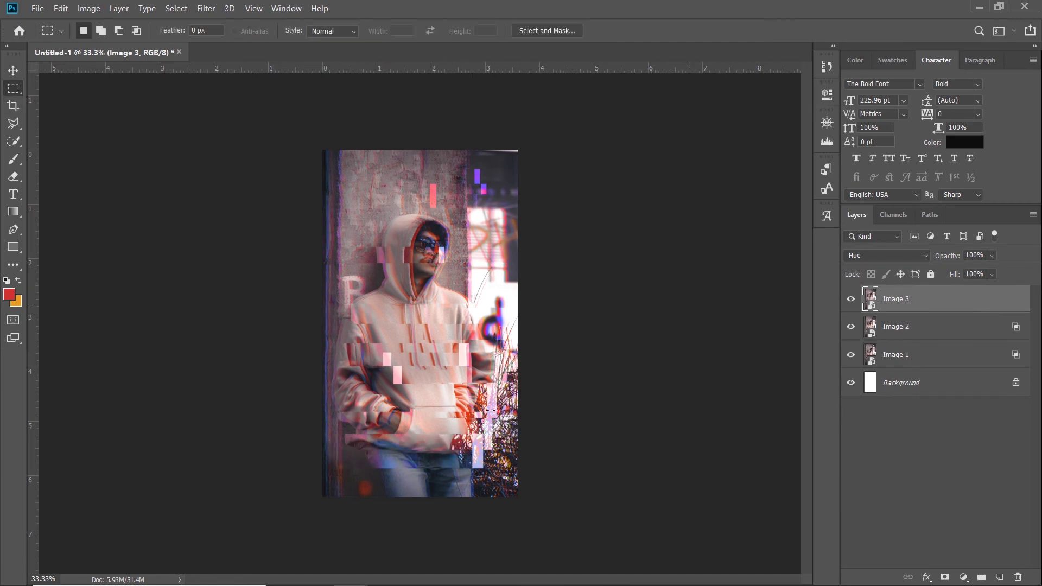
pyautogui.click(958, 331)
pyautogui.click(960, 313)
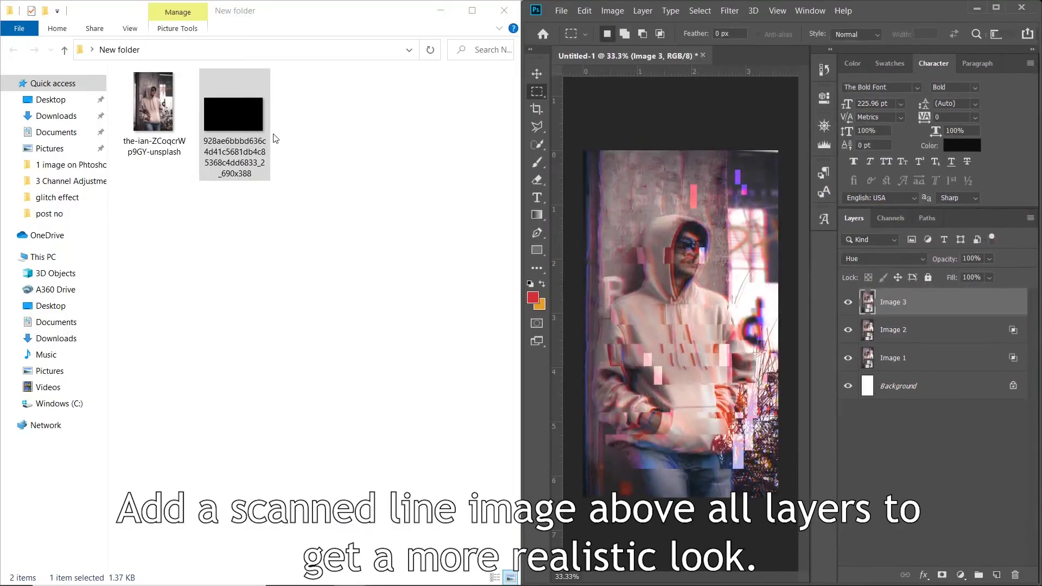
pyautogui.moveTo(253, 127); pyautogui.dragTo(689, 227)
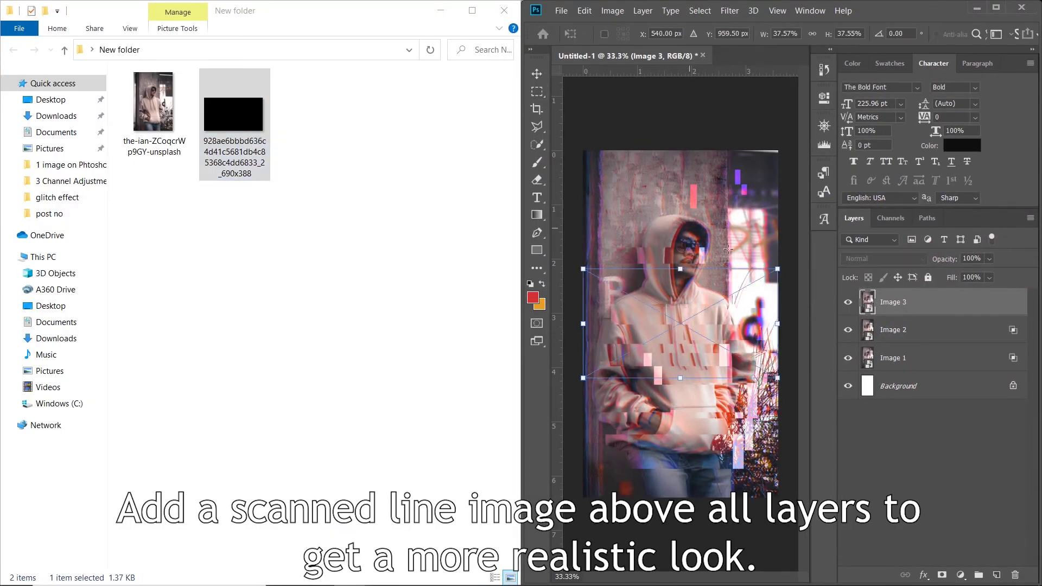
pyautogui.click(996, 6)
# - Scale the scan-line layer to about 140% so it covers the whole portrait
pyautogui.moveTo(519, 269)
pyautogui.mouseDown()
pyautogui.moveTo(768, 130)
pyautogui.moveTo(803, 89)
pyautogui.mouseUp()
pyautogui.moveTo(542, 244); pyautogui.dragTo(421, 374)
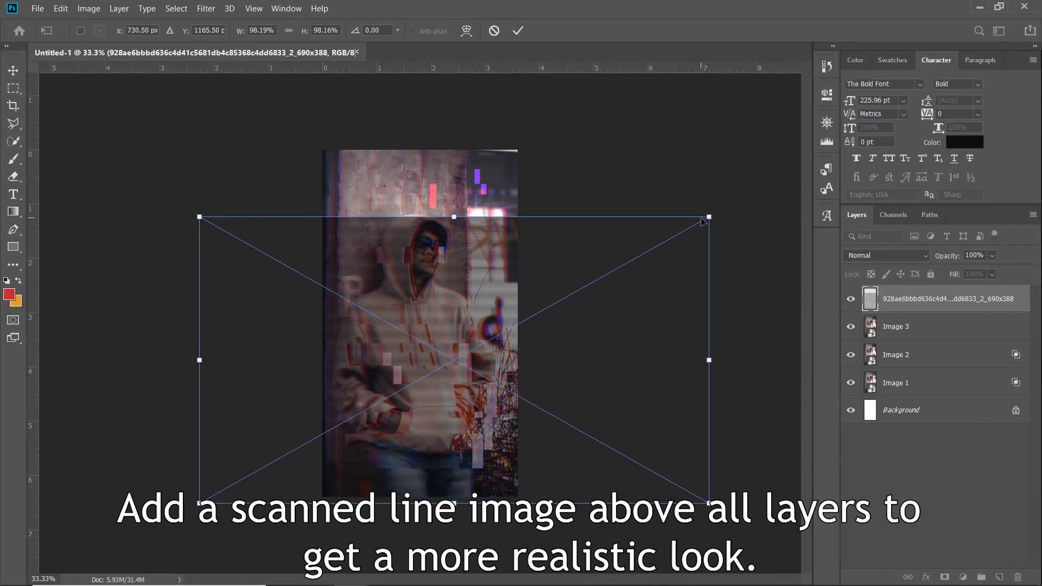
pyautogui.moveTo(707, 217); pyautogui.dragTo(892, 96)
pyautogui.moveTo(496, 330); pyautogui.dragTo(397, 330)
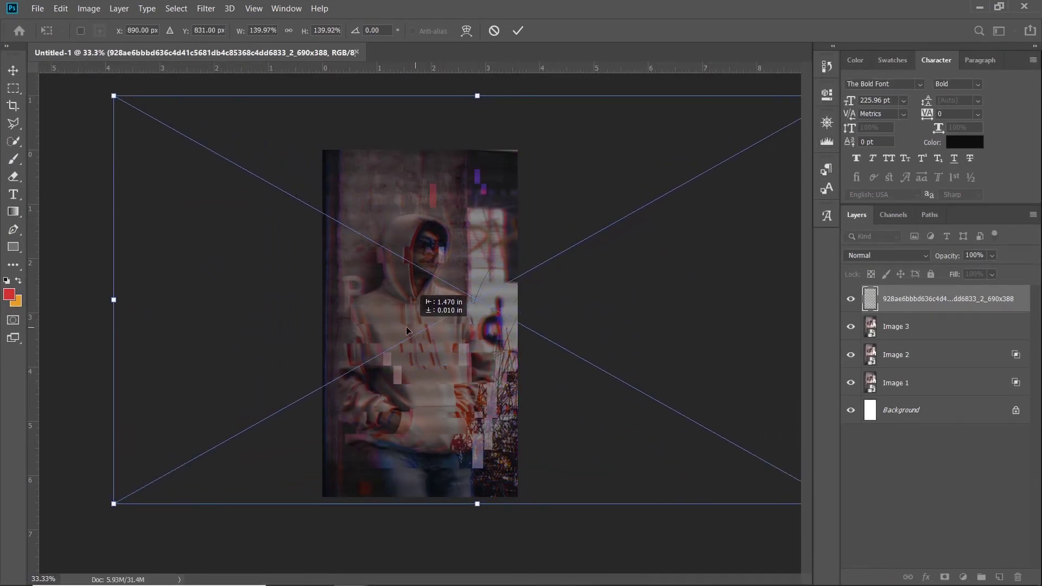
pyautogui.press('m')
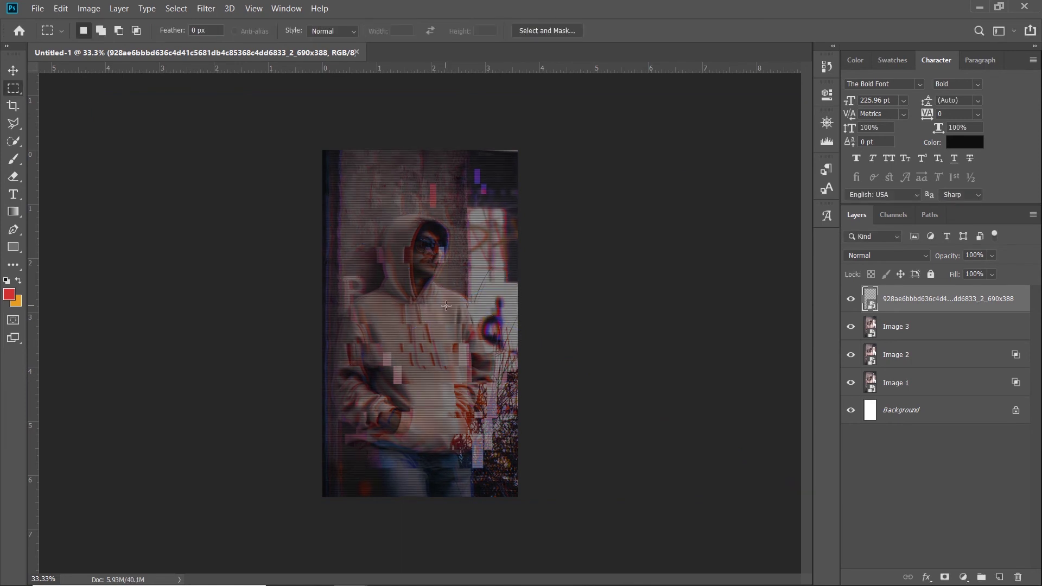
# - Set the scan-line layer's blend mode to Soft Light
pyautogui.click(891, 255)
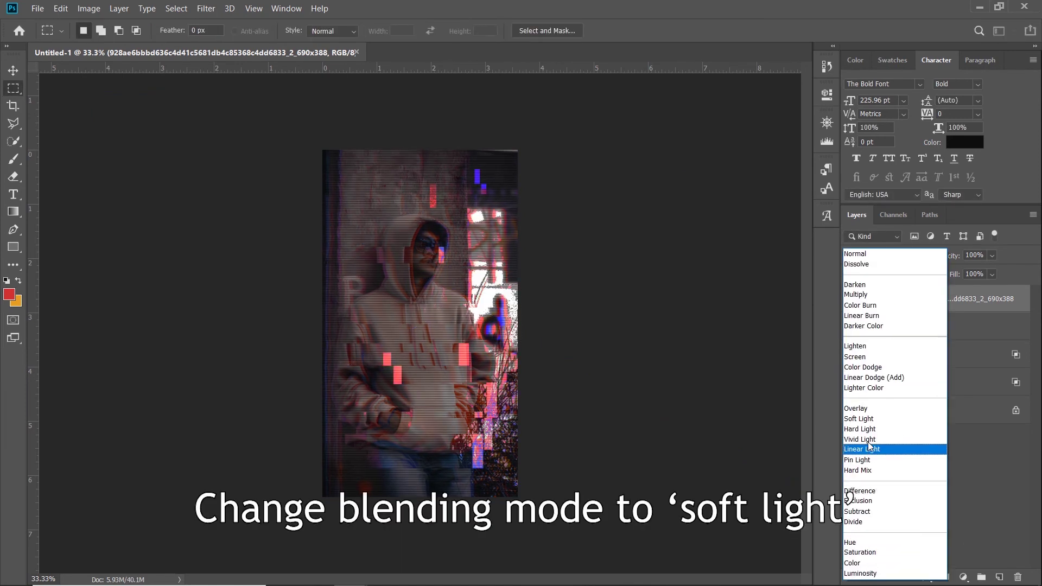
pyautogui.click(873, 419)
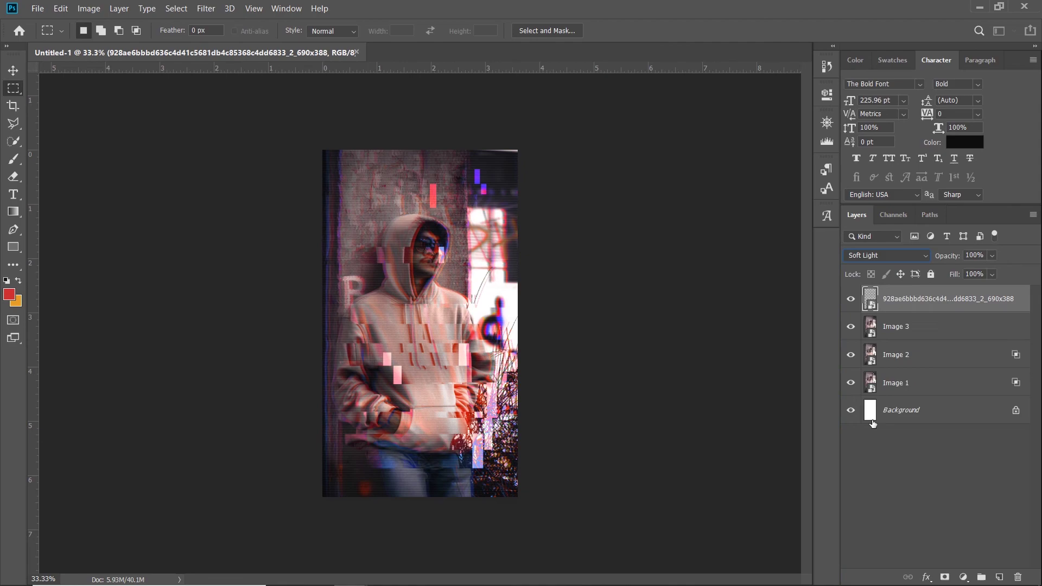
pyautogui.click(894, 478)
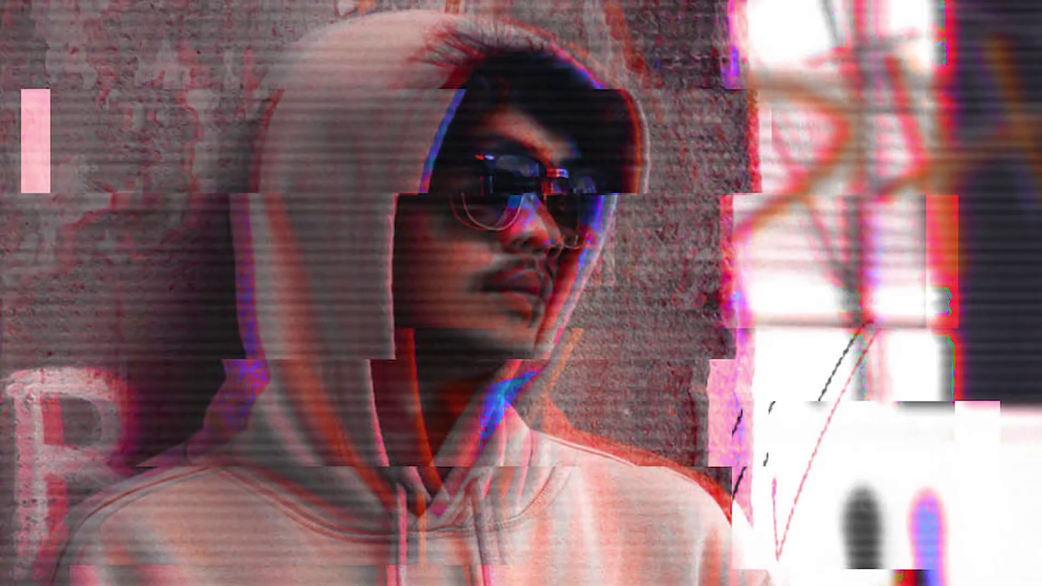